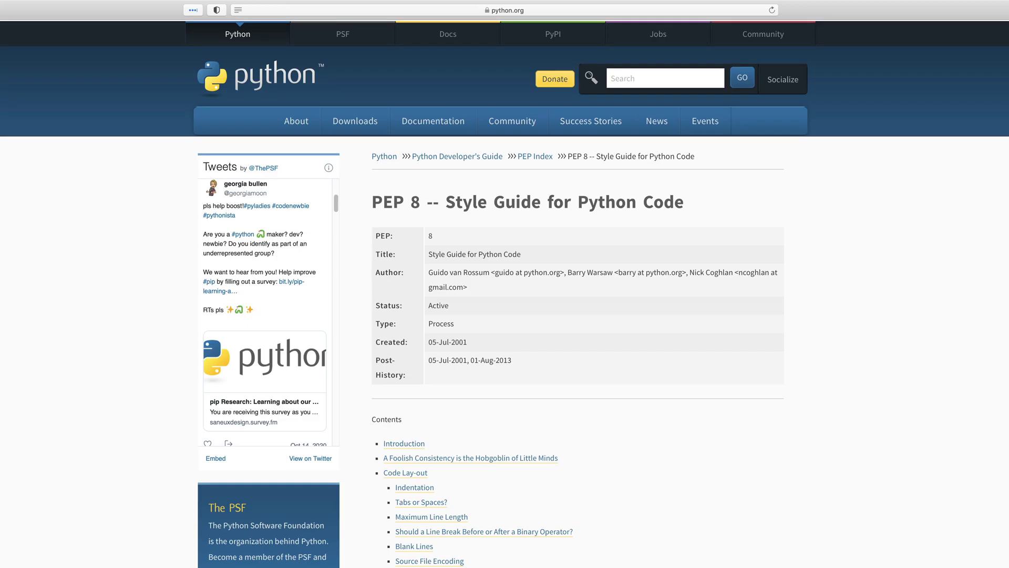
Read through the PEP 8 Python style guide to the Maximum Line Length section and look at PEP 20, The Zen of Python
{"action": "scroll", "coordinate": [504, 284], "scroll_direction": "down", "scroll_amount": 2}
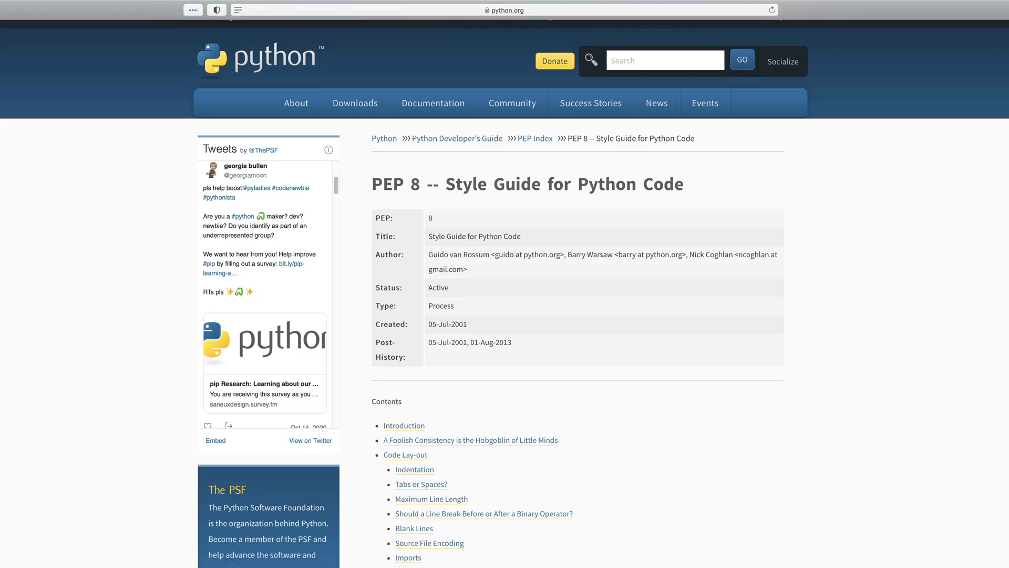
{"action": "scroll", "coordinate": [504, 284], "scroll_direction": "down", "scroll_amount": 8}
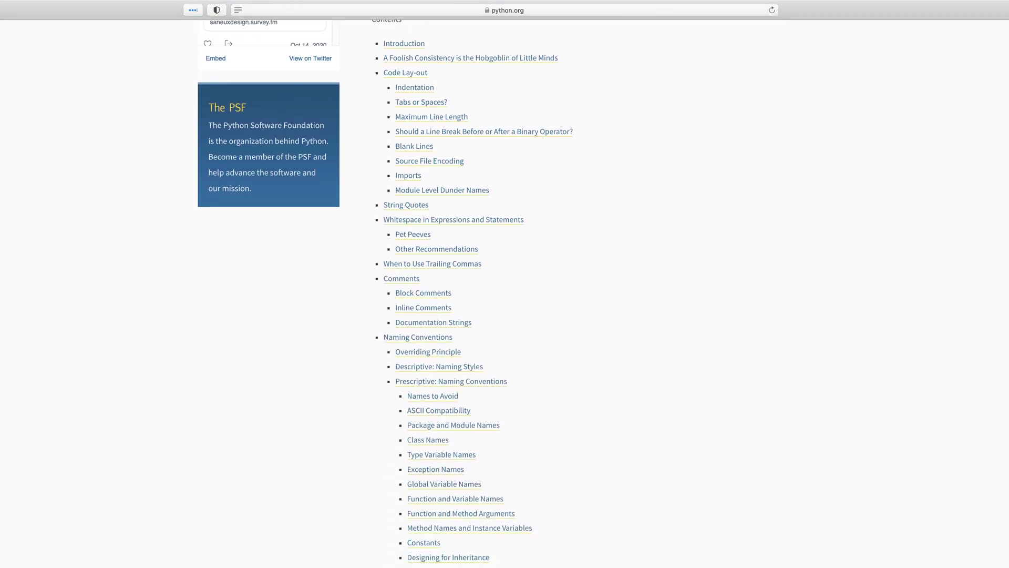
{"action": "scroll", "coordinate": [505, 284], "scroll_direction": "down", "scroll_amount": 10}
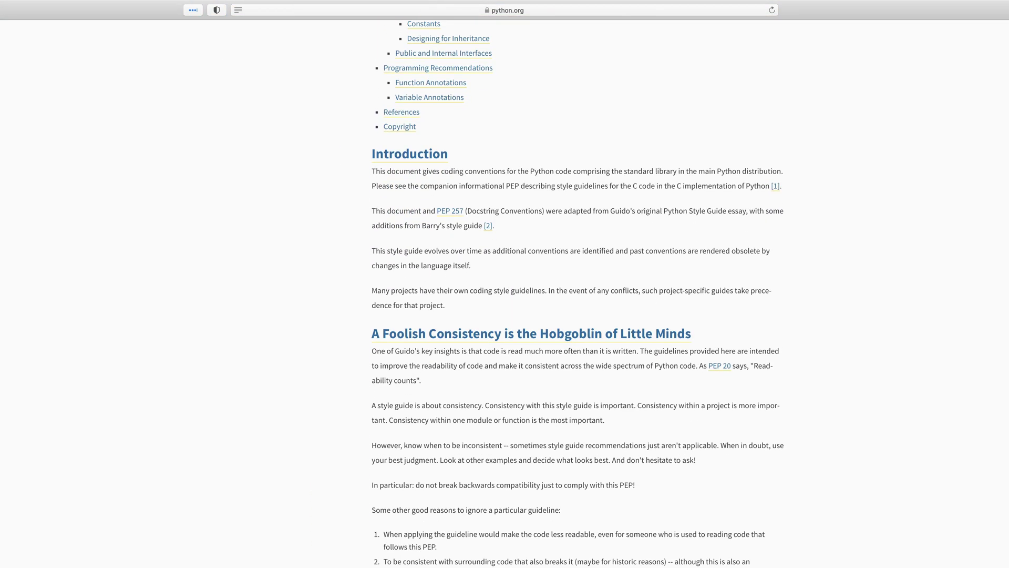
{"action": "scroll", "coordinate": [505, 284], "scroll_direction": "down", "scroll_amount": 5}
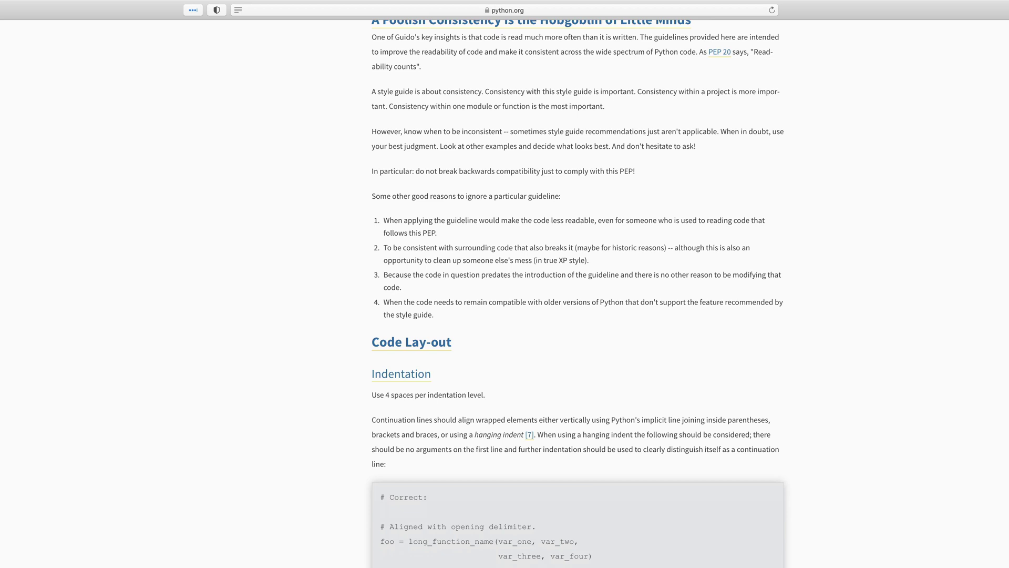
{"action": "scroll", "coordinate": [504, 284], "scroll_direction": "down", "scroll_amount": 8}
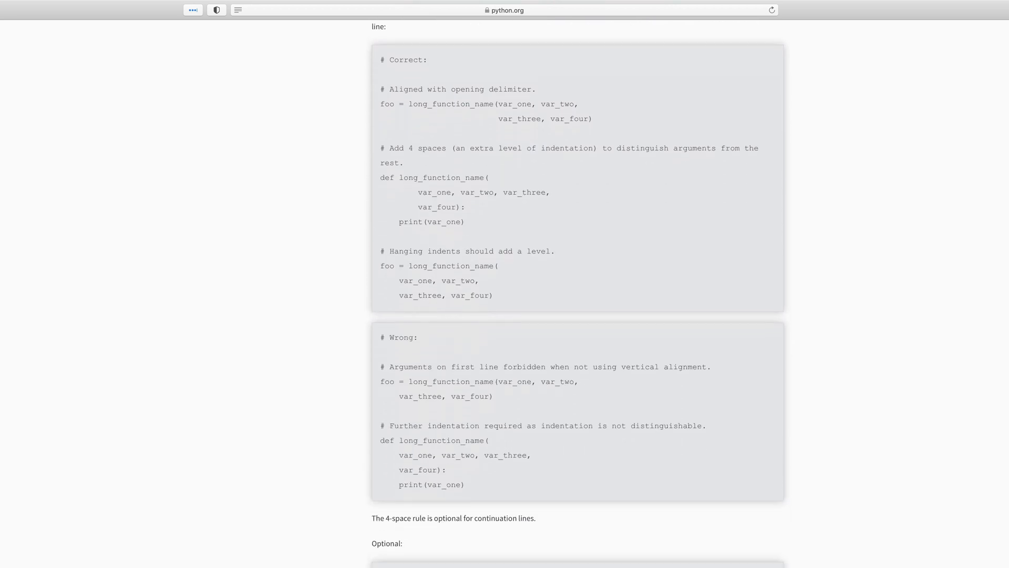
{"action": "scroll", "coordinate": [505, 284], "scroll_direction": "down", "scroll_amount": 7}
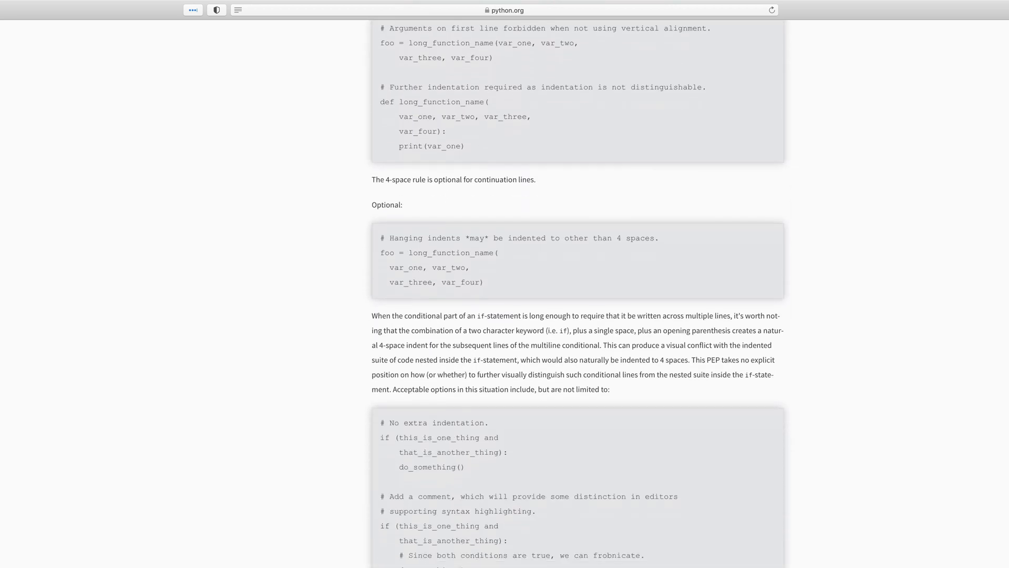
{"action": "scroll", "coordinate": [505, 284], "scroll_direction": "down", "scroll_amount": 9}
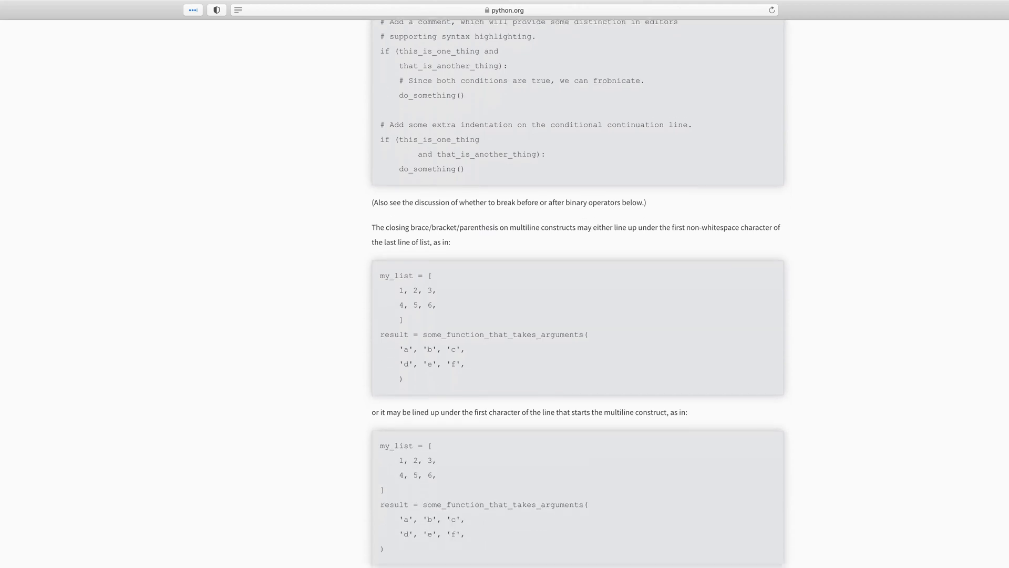
{"action": "scroll", "coordinate": [504, 284], "scroll_direction": "down", "scroll_amount": 6}
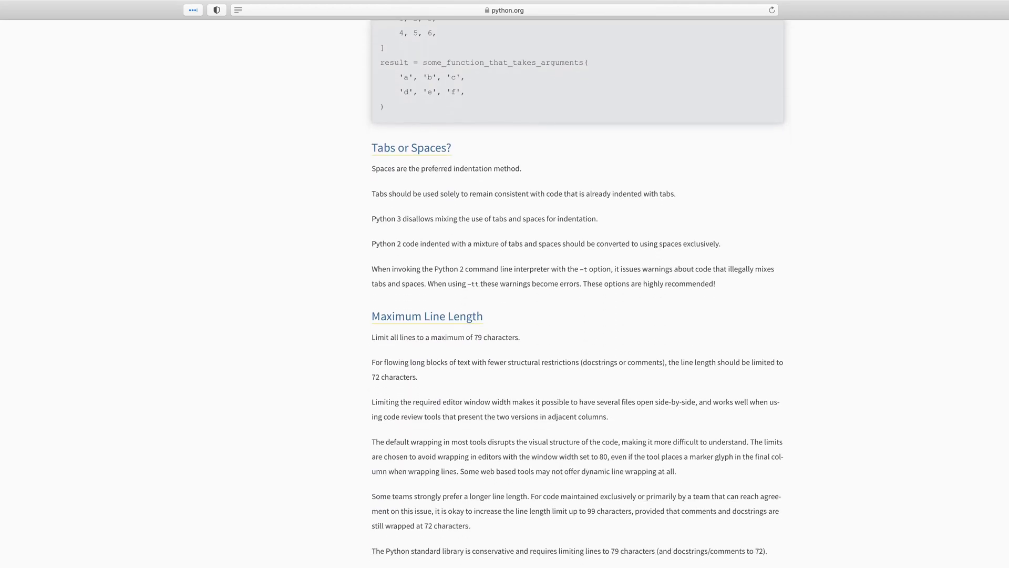
{"action": "scroll", "coordinate": [505, 284], "scroll_direction": "down", "scroll_amount": 7}
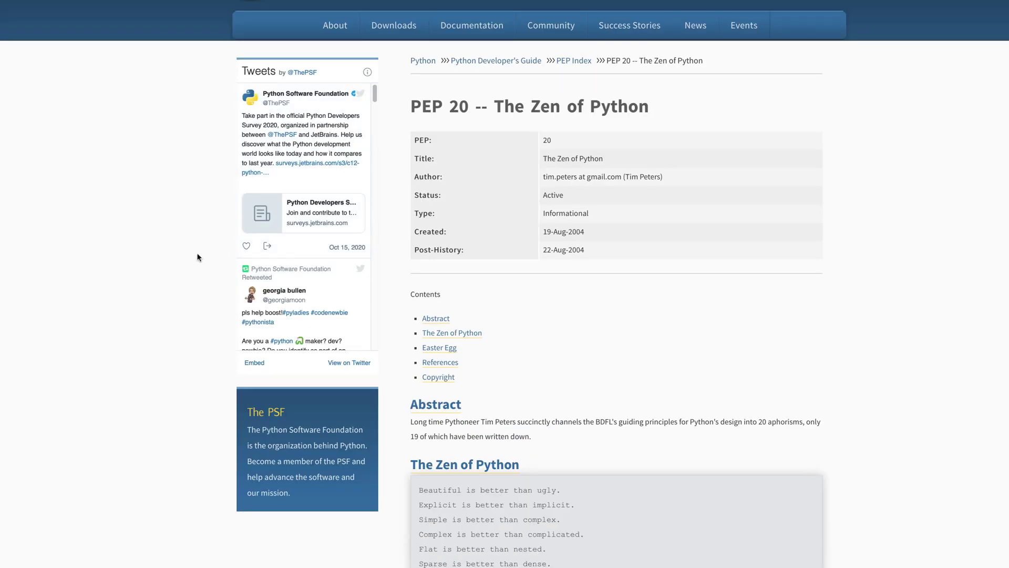
{"action": "scroll", "coordinate": [199, 257], "scroll_direction": "down", "scroll_amount": 5}
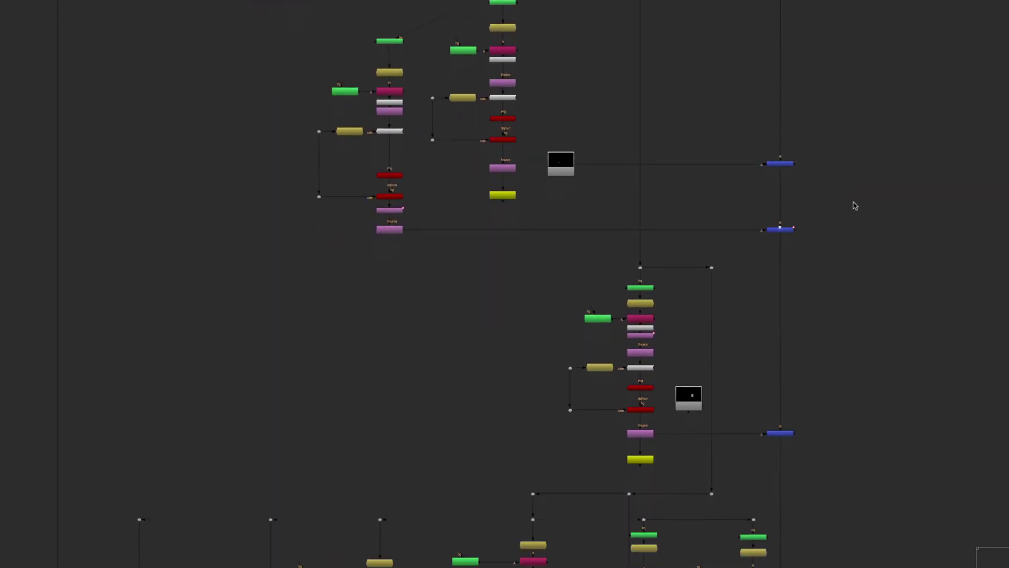
Follow the main pipe of Merge nodes down through the large compositing script
{"action": "middle_click_drag", "start_coordinate": [865, 393], "coordinate": [906, 185]}
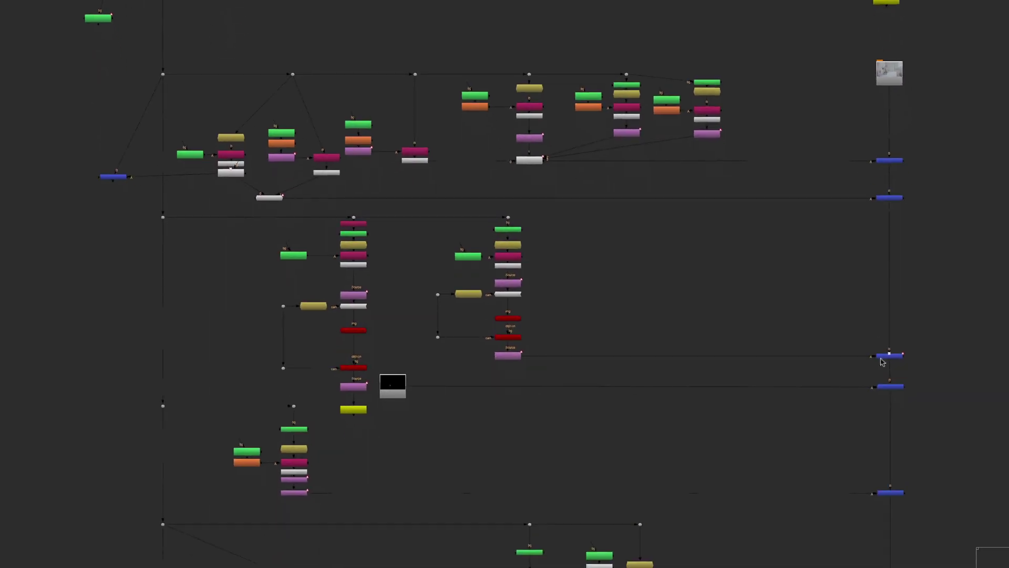
{"action": "middle_click_drag", "start_coordinate": [882, 361], "coordinate": [895, 169]}
{"action": "middle_click_drag", "start_coordinate": [854, 333], "coordinate": [837, 143]}
{"action": "middle_click_drag", "start_coordinate": [802, 399], "coordinate": [788, 118]}
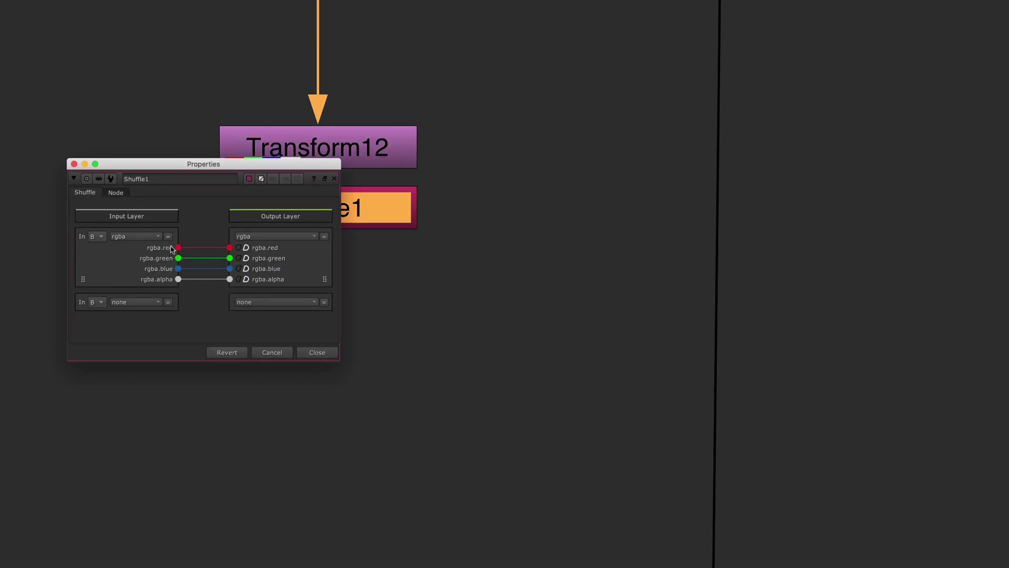
Route the rgba.red input to the rgba.alpha output in the Shuffle node below Transform12, and close its properties
{"action": "left_click_drag", "start_coordinate": [179, 248], "coordinate": [236, 277], "text": "shift+super"}
{"action": "left_click", "coordinate": [74, 164]}
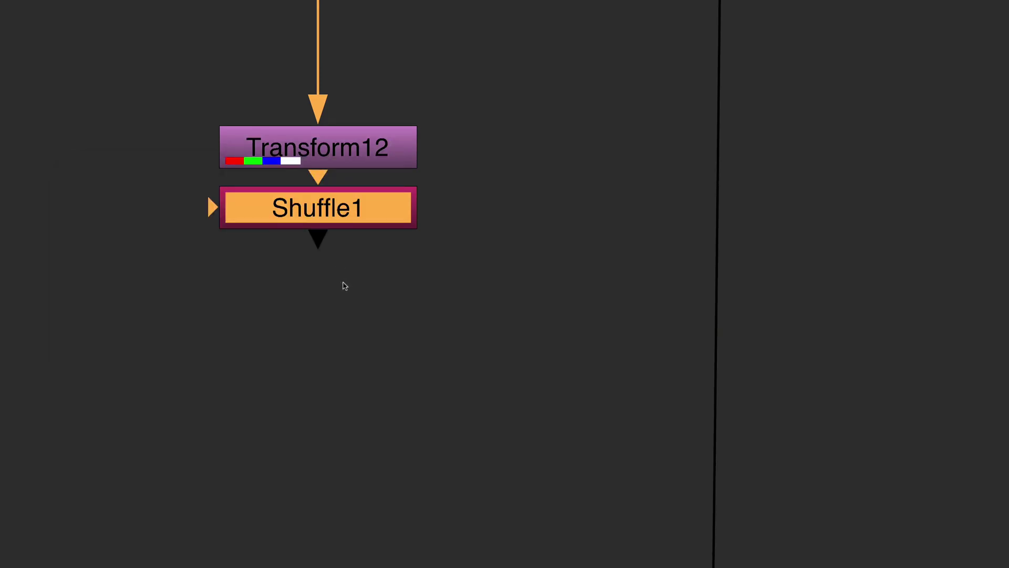
Add an Invert node below Shuffle1 and place a Copy node beside it, with its A input connected to the Invert
{"action": "key", "text": "Tab"}
{"action": "type", "text": "inv"}
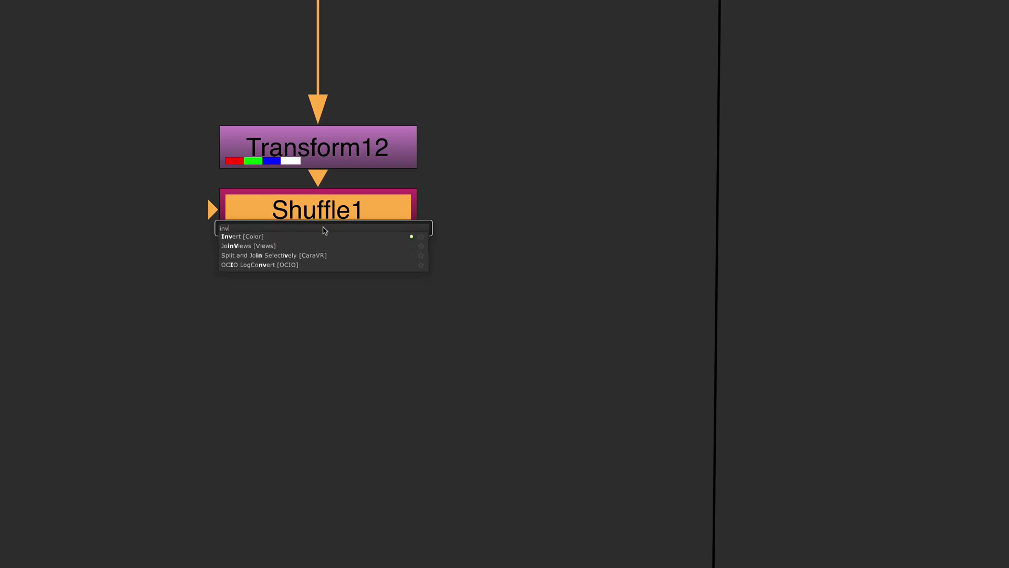
{"action": "key", "text": "Return"}
{"action": "key", "text": "k"}
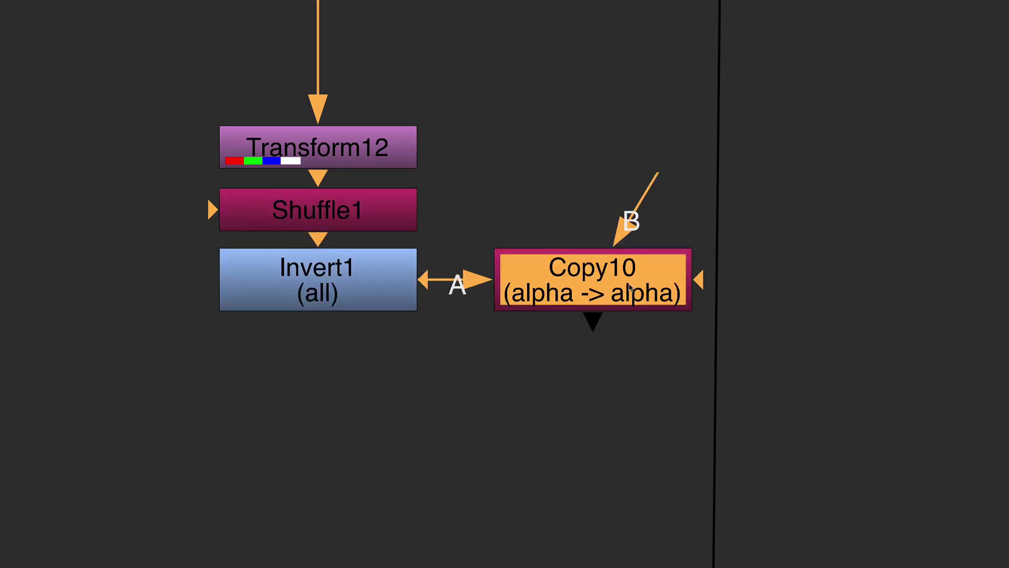
{"action": "left_click_drag", "start_coordinate": [645, 291], "coordinate": [760, 285]}
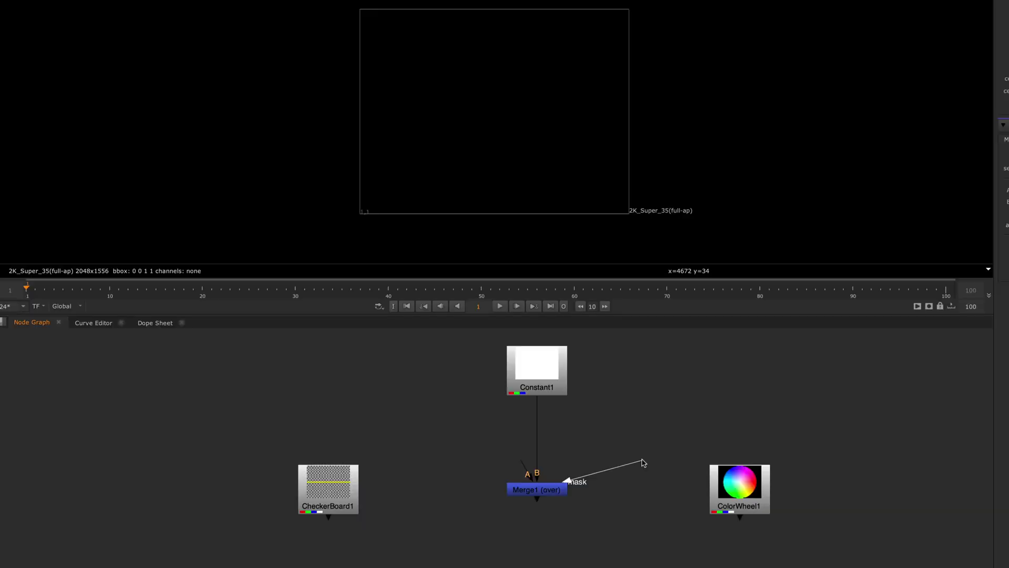
Connect Merge1's A input to CheckerBoard1 and its mask input to ColorWheel1
{"action": "left_click_drag", "start_coordinate": [642, 463], "coordinate": [658, 460]}
{"action": "left_click_drag", "start_coordinate": [522, 476], "coordinate": [331, 486]}
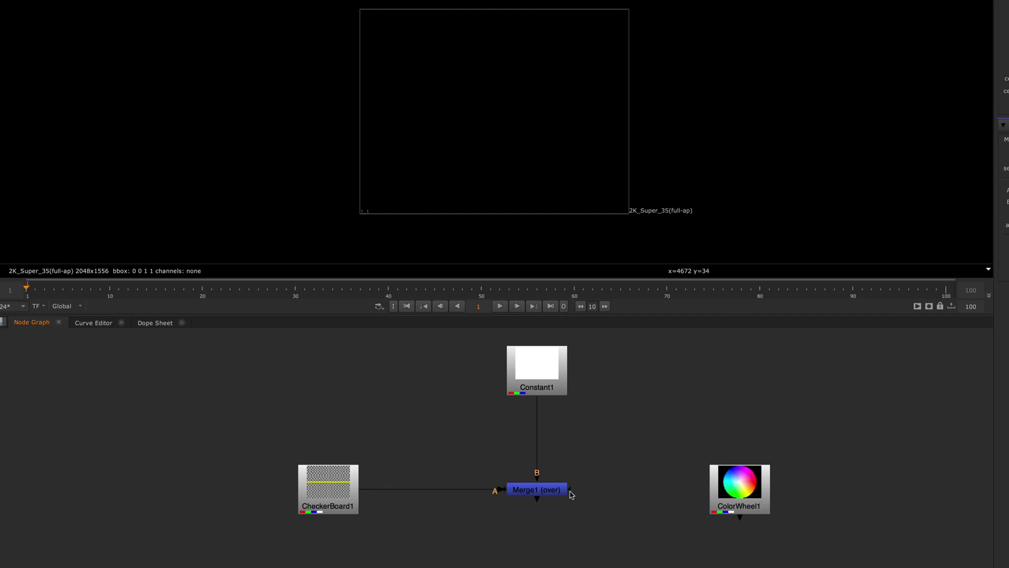
{"action": "left_click_drag", "start_coordinate": [570, 492], "coordinate": [732, 493]}
View ColorWheel1 in colour and in alpha, followed by the Merge1 output and the CheckerBoard1 source
{"action": "left_click", "coordinate": [724, 514]}
{"action": "key", "text": "1"}
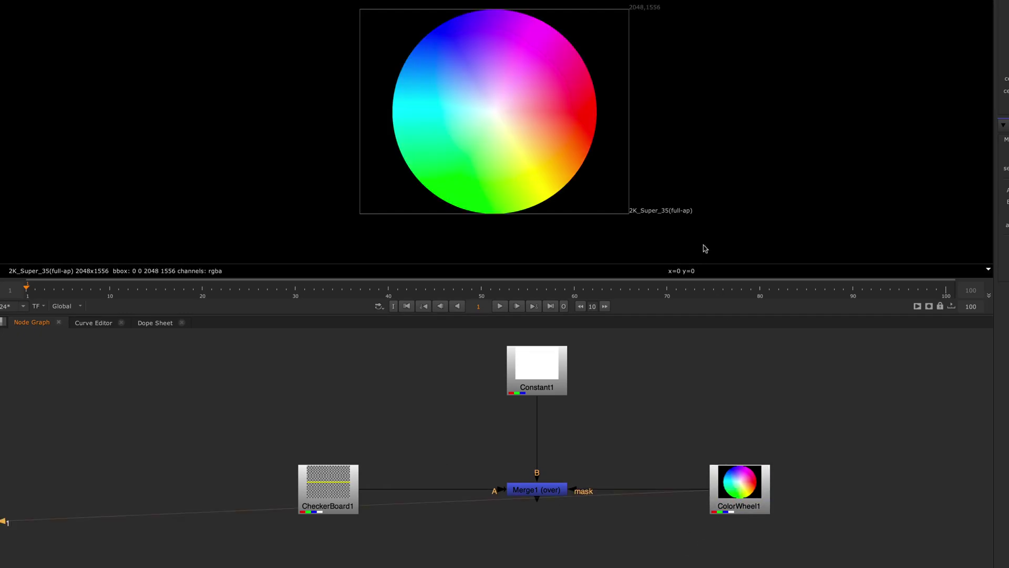
{"action": "key", "text": "a"}
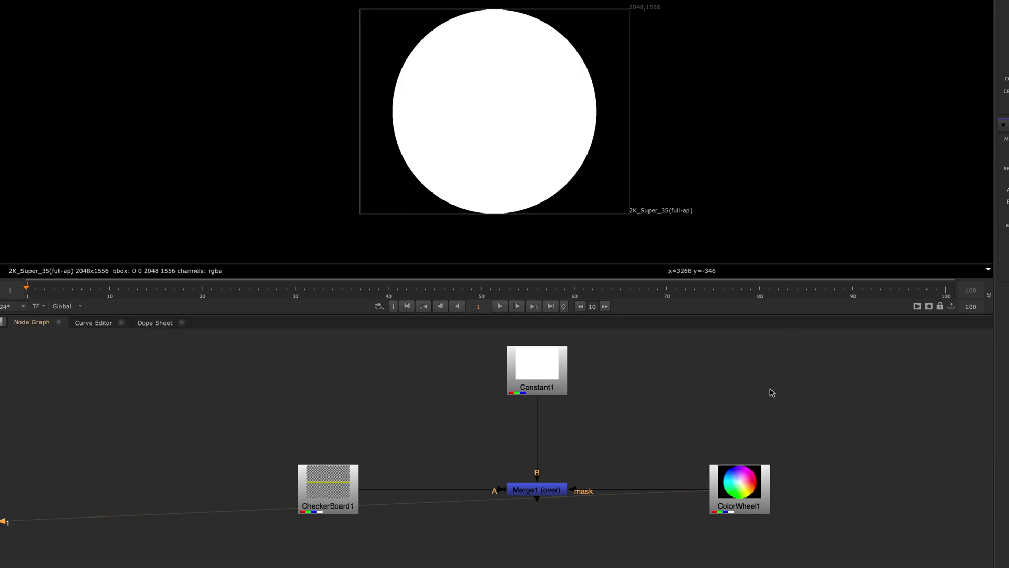
{"action": "key", "text": "a"}
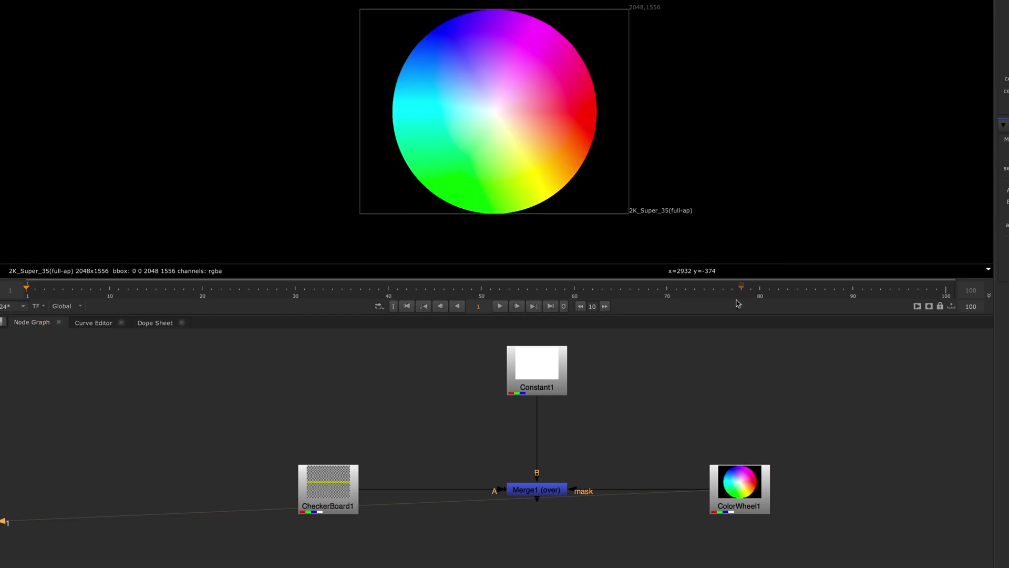
{"action": "left_click", "coordinate": [537, 491]}
{"action": "key", "text": "1"}
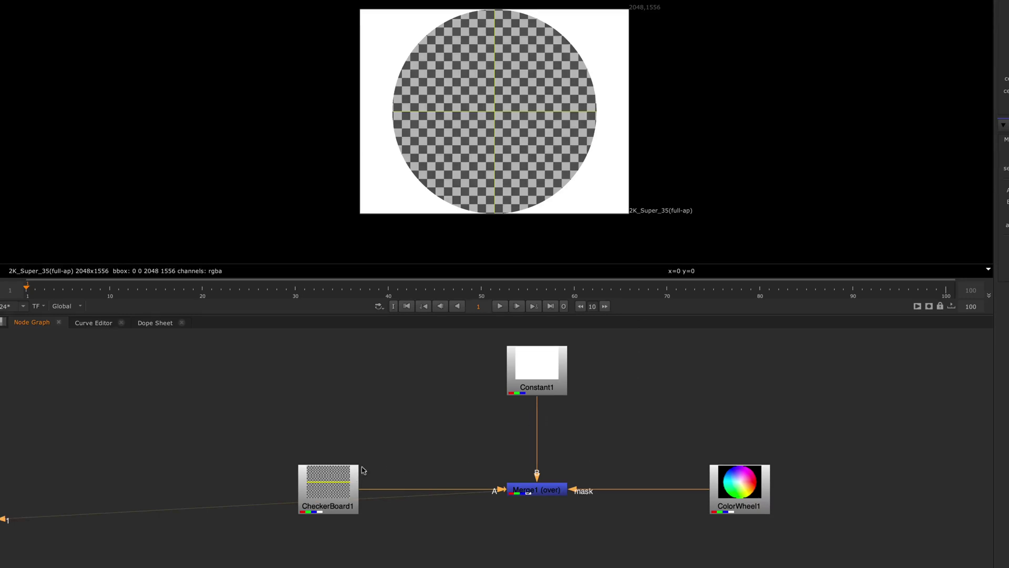
{"action": "left_click", "coordinate": [325, 484]}
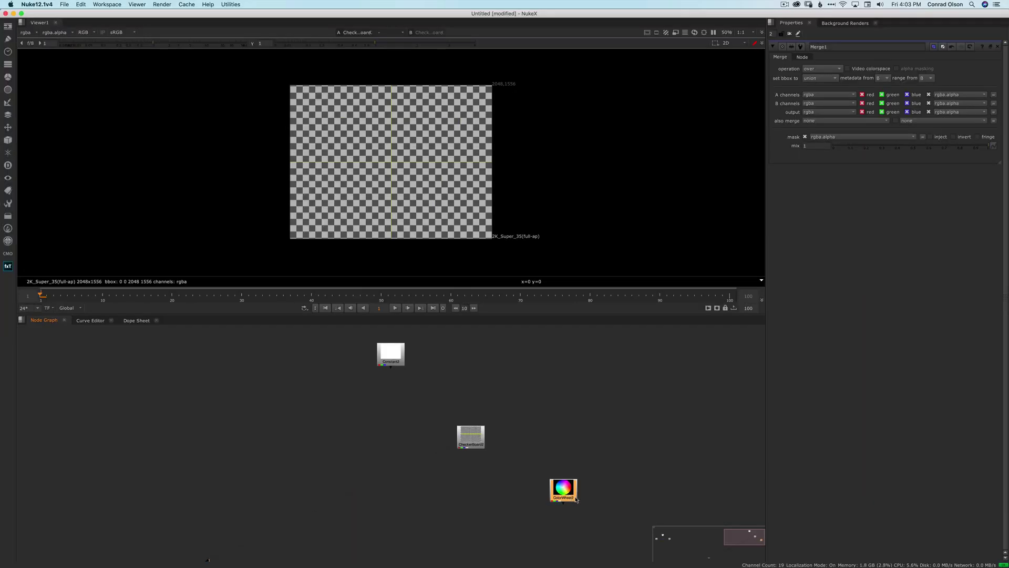
Merge the second color wheel as A with the checkerboard as B, set the operation to mask, and view the result
{"action": "key", "text": "m"}
{"action": "left_click_drag", "start_coordinate": [604, 481], "coordinate": [462, 436]}
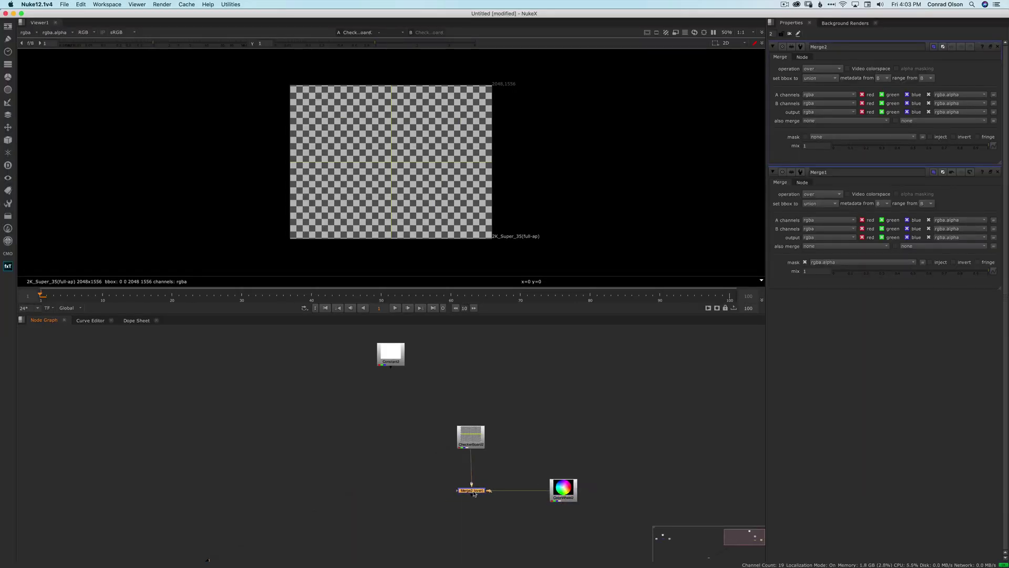
{"action": "left_click_drag", "start_coordinate": [474, 493], "coordinate": [472, 493]}
{"action": "left_click", "coordinate": [815, 72]}
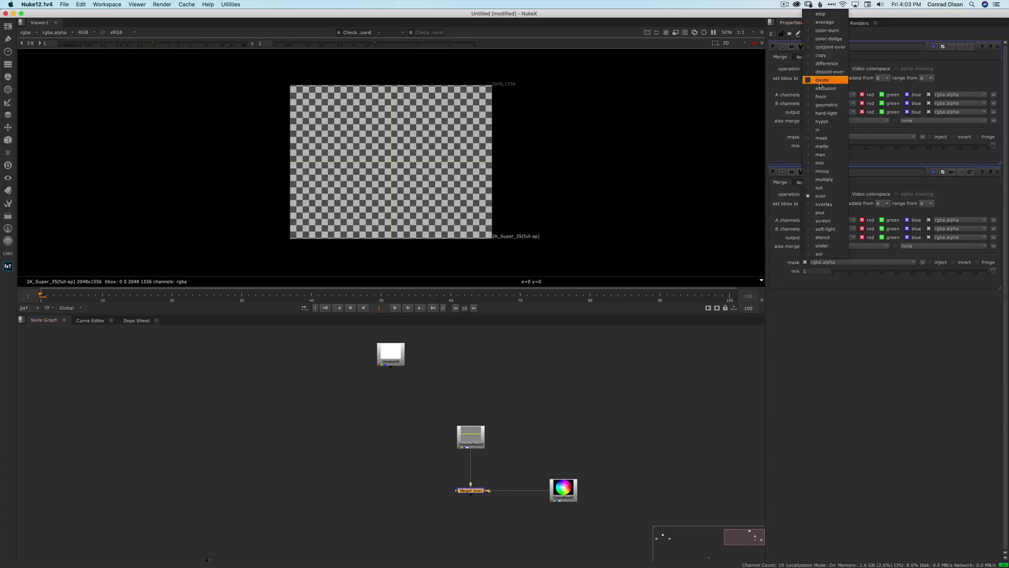
{"action": "left_click", "coordinate": [823, 140]}
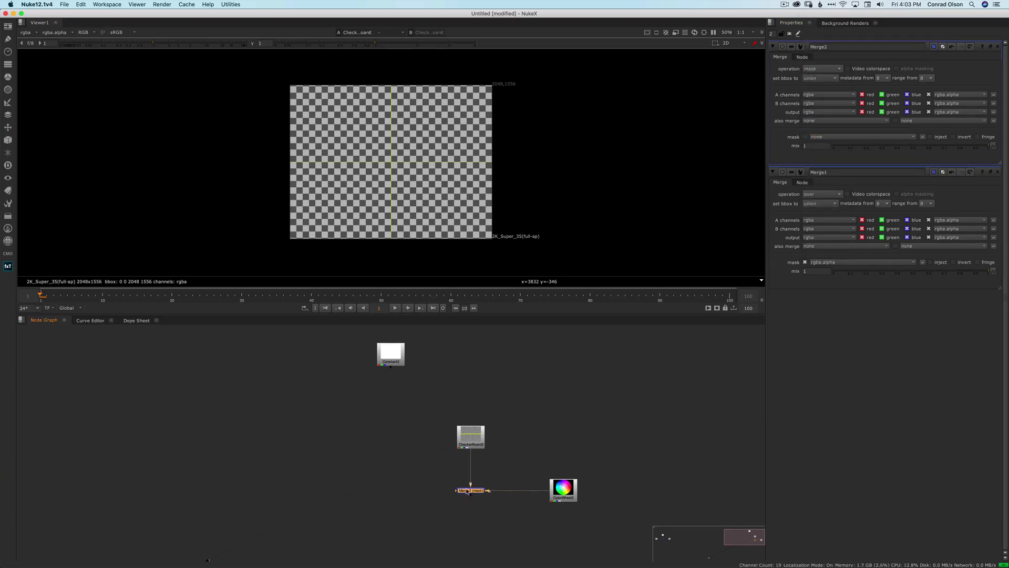
{"action": "key", "text": "1"}
Add an over Merge that places the masked checkerboard as A over the second white Constant as B, aligned below the Constant
{"action": "left_click_drag", "start_coordinate": [426, 476], "coordinate": [390, 355]}
{"action": "key", "text": "m"}
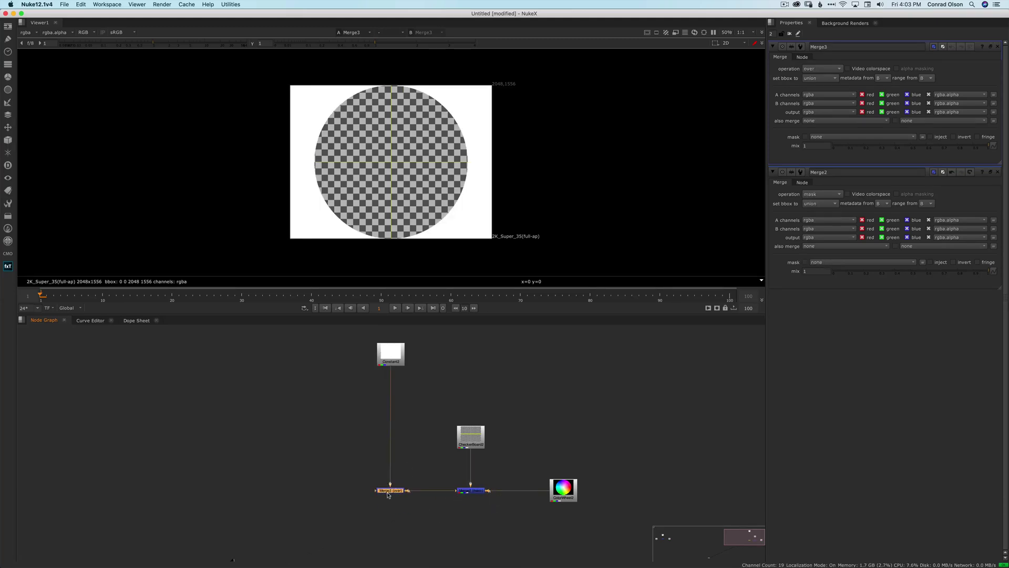
{"action": "left_click_drag", "start_coordinate": [389, 493], "coordinate": [389, 493]}
Compare the node layout of the mask-operation Merge setup with that of the first setup using the Merge's mask input
{"action": "middle_click_drag", "start_coordinate": [442, 427], "coordinate": [419, 430]}
{"action": "middle_click_drag", "start_coordinate": [507, 411], "coordinate": [521, 418]}
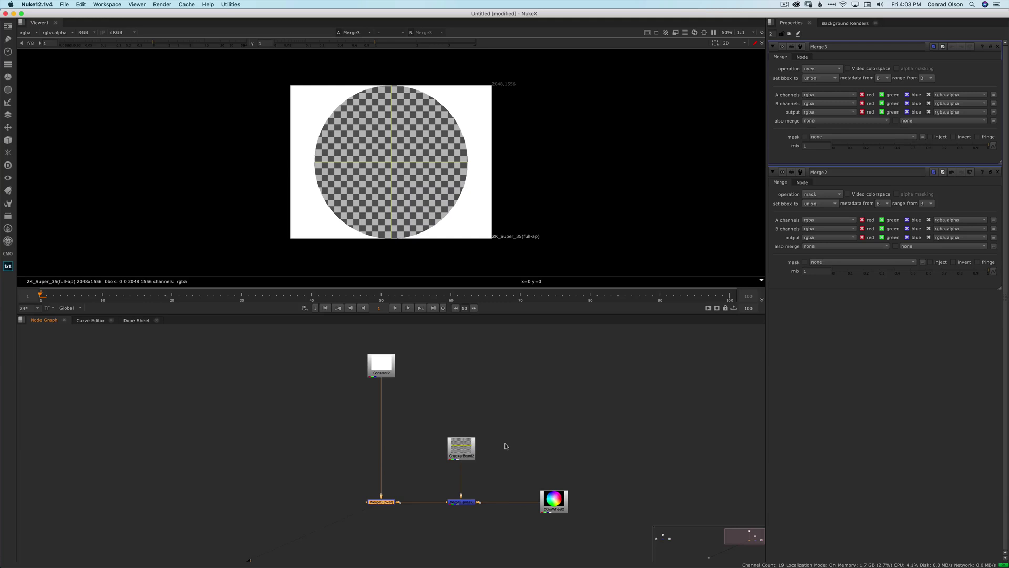
{"action": "scroll", "coordinate": [505, 447], "scroll_direction": "down", "scroll_amount": 6}
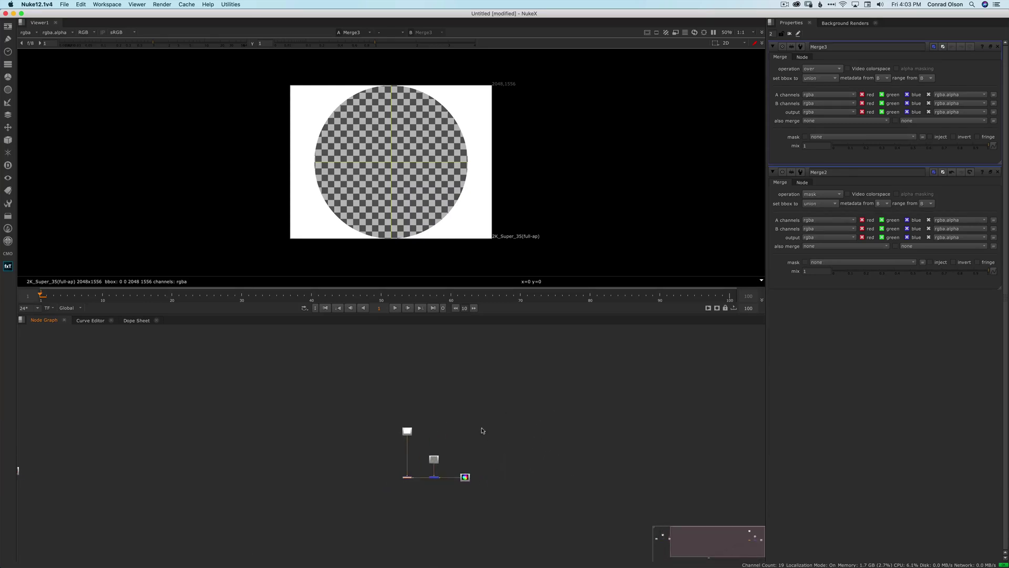
{"action": "middle_click_drag", "start_coordinate": [482, 429], "coordinate": [529, 401]}
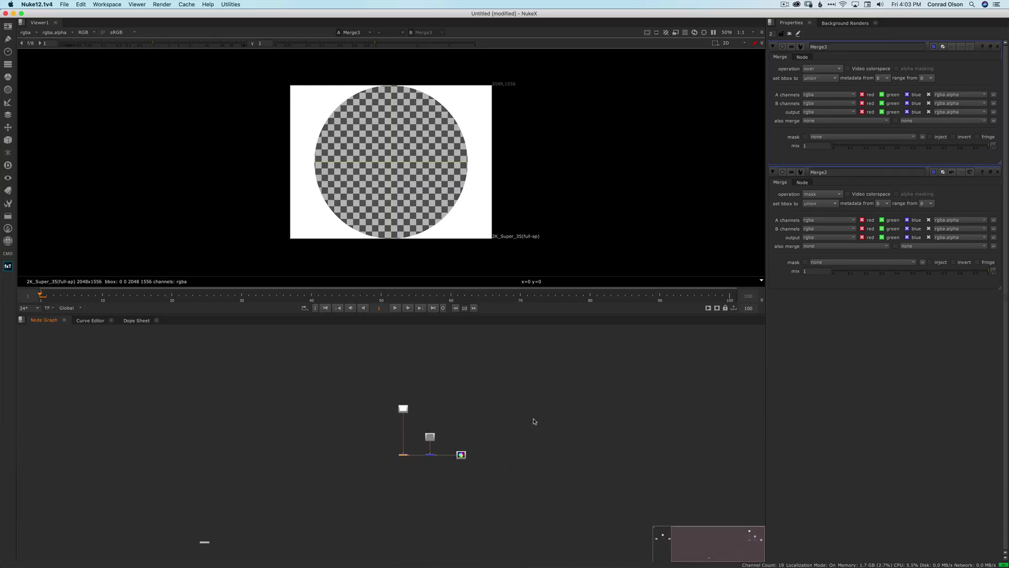
{"action": "scroll", "coordinate": [534, 421], "scroll_direction": "down", "scroll_amount": 2}
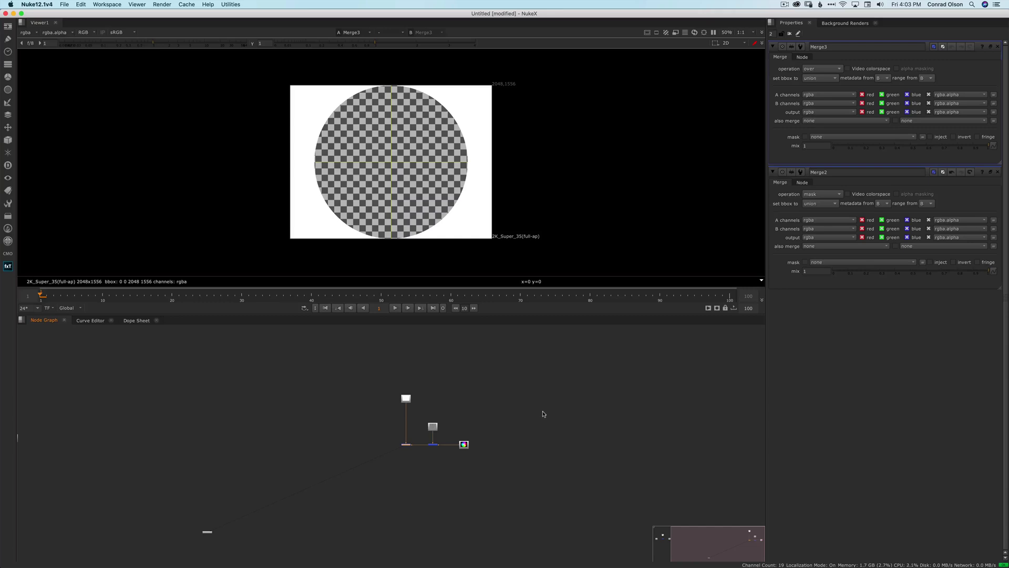
{"action": "left_click", "coordinate": [559, 427]}
{"action": "middle_click_drag", "start_coordinate": [124, 440], "coordinate": [464, 450]}
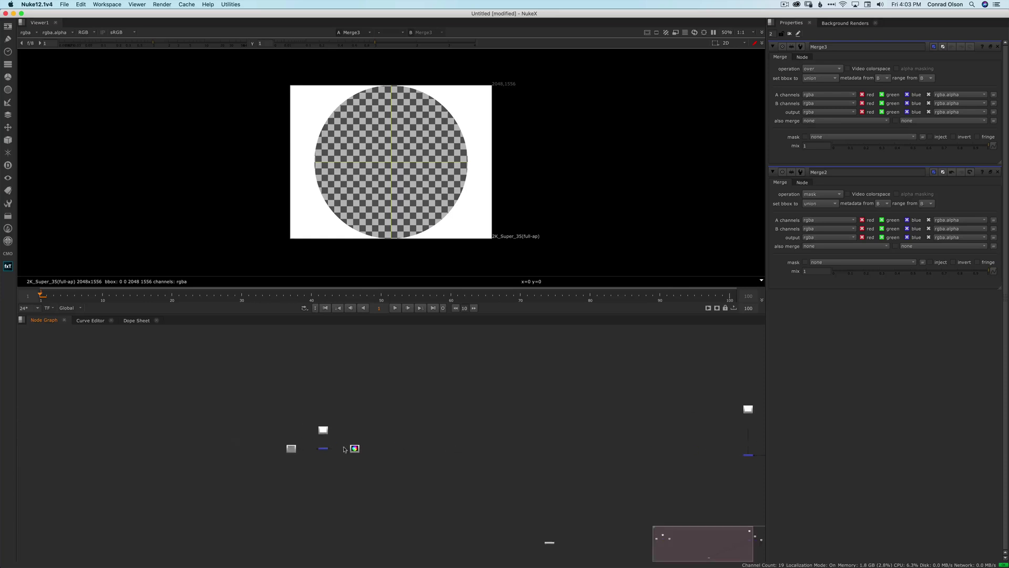
{"action": "middle_click_drag", "start_coordinate": [351, 451], "coordinate": [452, 453]}
{"action": "scroll", "coordinate": [452, 462], "scroll_direction": "left", "scroll_amount": 3}
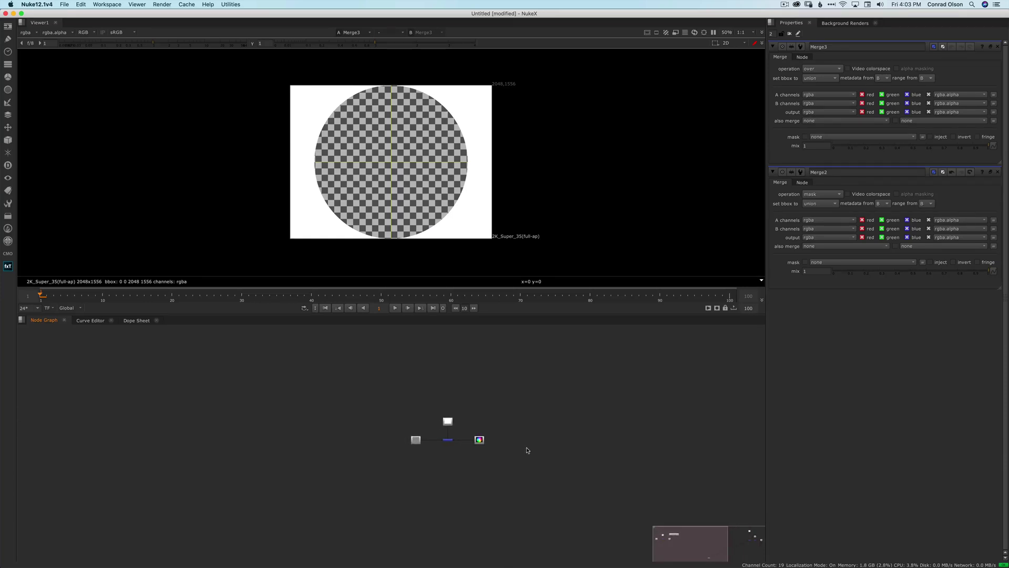
{"action": "scroll", "coordinate": [518, 448], "scroll_direction": "up", "scroll_amount": 3}
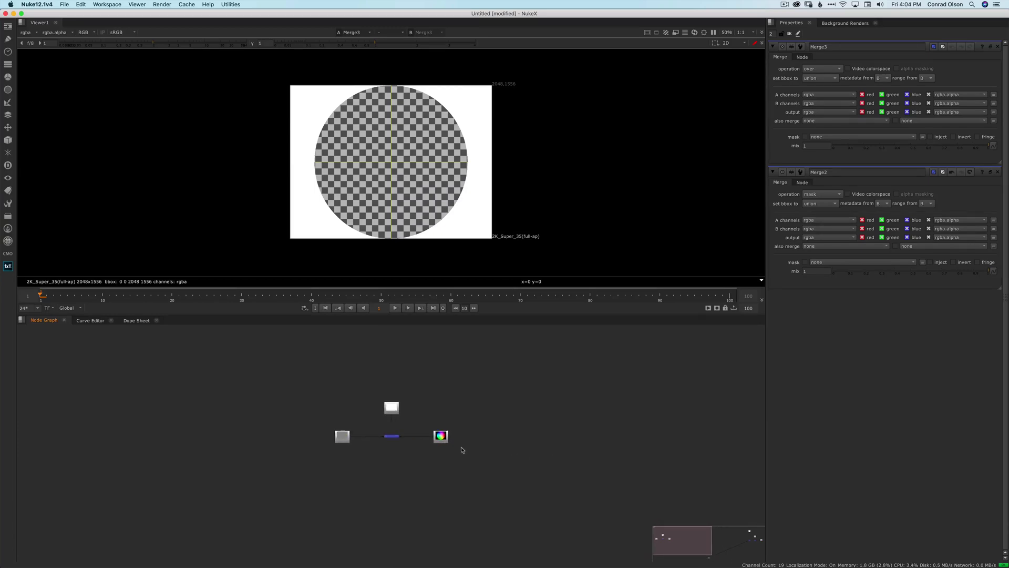
{"action": "scroll", "coordinate": [462, 449], "scroll_direction": "right", "scroll_amount": 10}
{"action": "scroll", "coordinate": [526, 436], "scroll_direction": "up", "scroll_amount": 3}
{"action": "scroll", "coordinate": [510, 447], "scroll_direction": "up", "scroll_amount": 2}
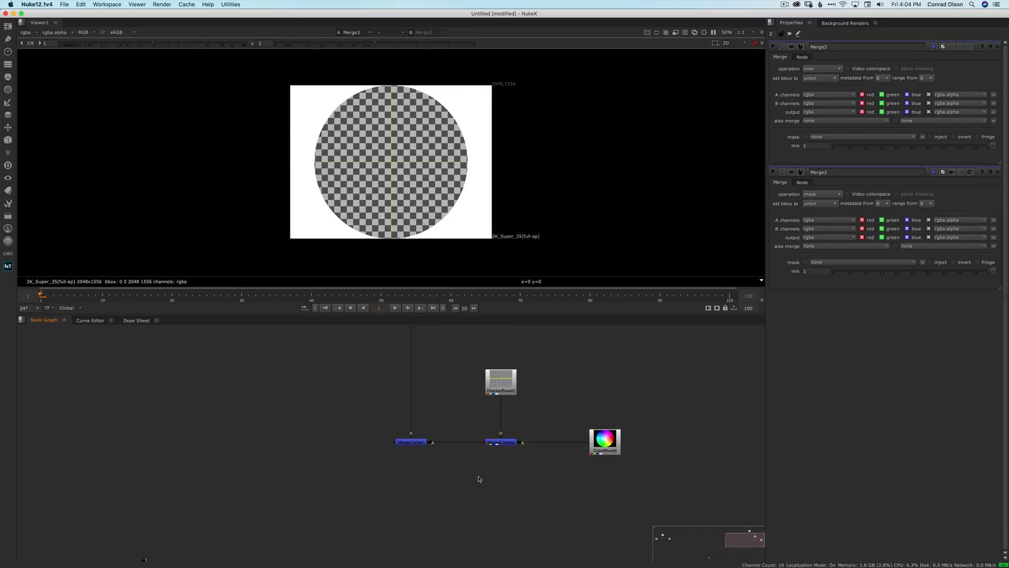
View the masked checkerboard from Merge2 against its CheckerBoard2 source, and select the Merge3 node it feeds
{"action": "left_click_drag", "start_coordinate": [459, 419], "coordinate": [529, 458]}
{"action": "key", "text": "1"}
{"action": "scroll", "coordinate": [530, 484], "scroll_direction": "up", "scroll_amount": 3}
{"action": "left_click", "coordinate": [494, 441]}
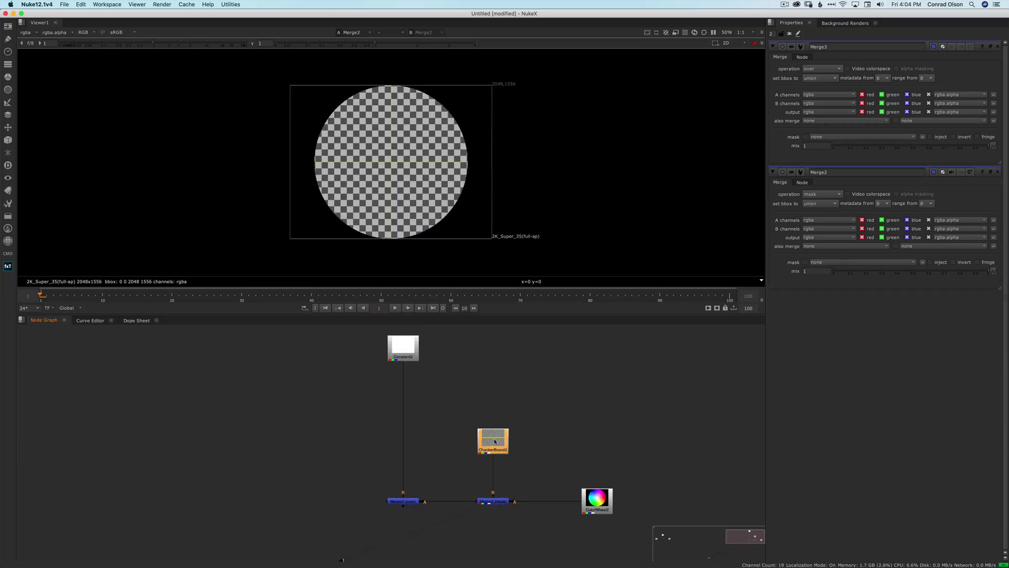
{"action": "key", "text": "1"}
{"action": "left_click", "coordinate": [493, 502]}
{"action": "key", "text": "1"}
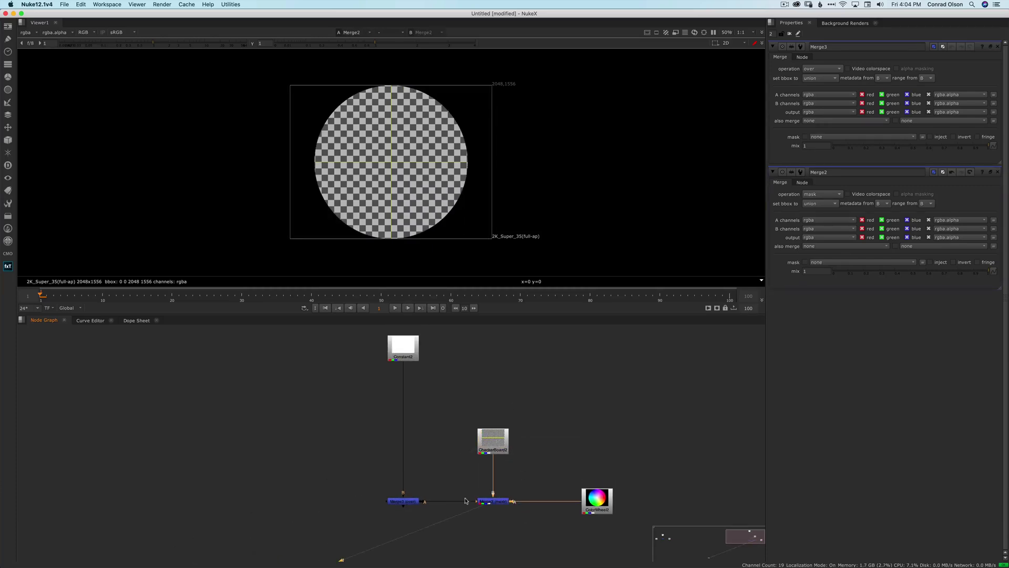
{"action": "left_click_drag", "start_coordinate": [354, 479], "coordinate": [404, 503]}
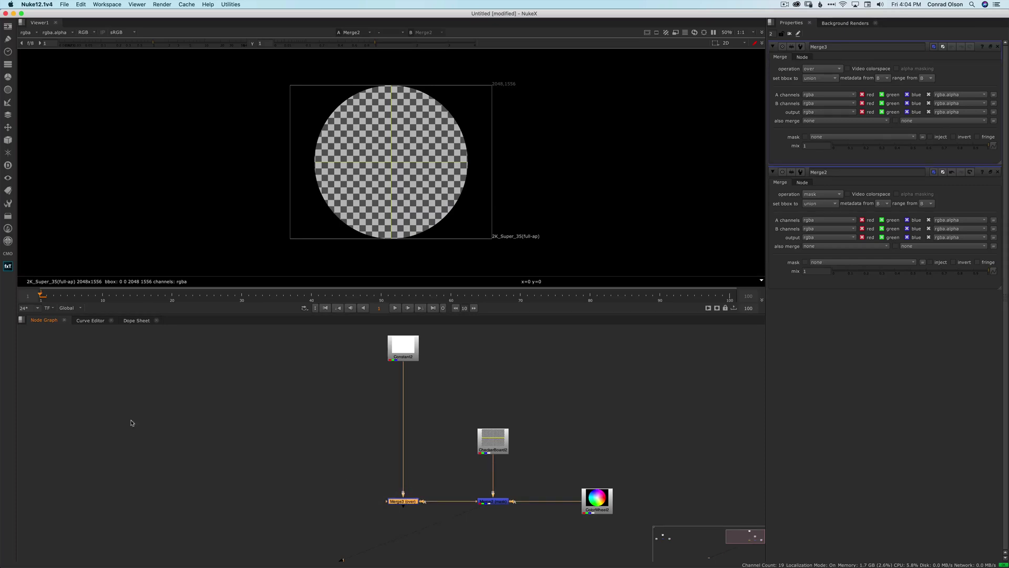
View CheckerBoard1 in the first setup, followed by the Merge1 output that uses the mask input
{"action": "mouse_move", "coordinate": [115, 424]}
{"action": "middle_mouse_down"}
{"action": "mouse_move", "coordinate": [547, 387]}
{"action": "mouse_move", "coordinate": [520, 415]}
{"action": "middle_mouse_up"}
{"action": "middle_click_drag", "start_coordinate": [94, 438], "coordinate": [452, 428]}
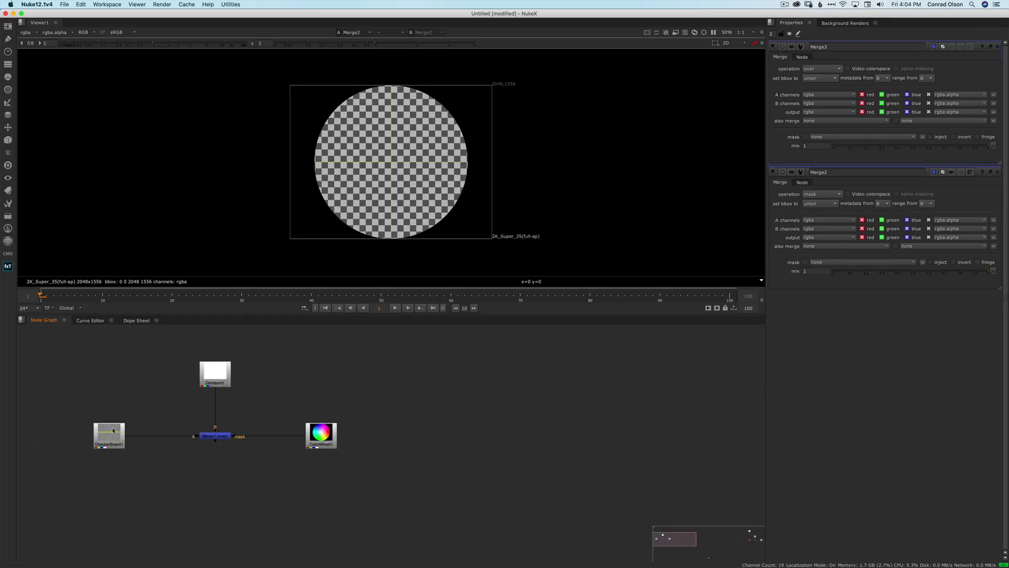
{"action": "left_click_drag", "start_coordinate": [113, 430], "coordinate": [115, 430]}
{"action": "key", "text": "1"}
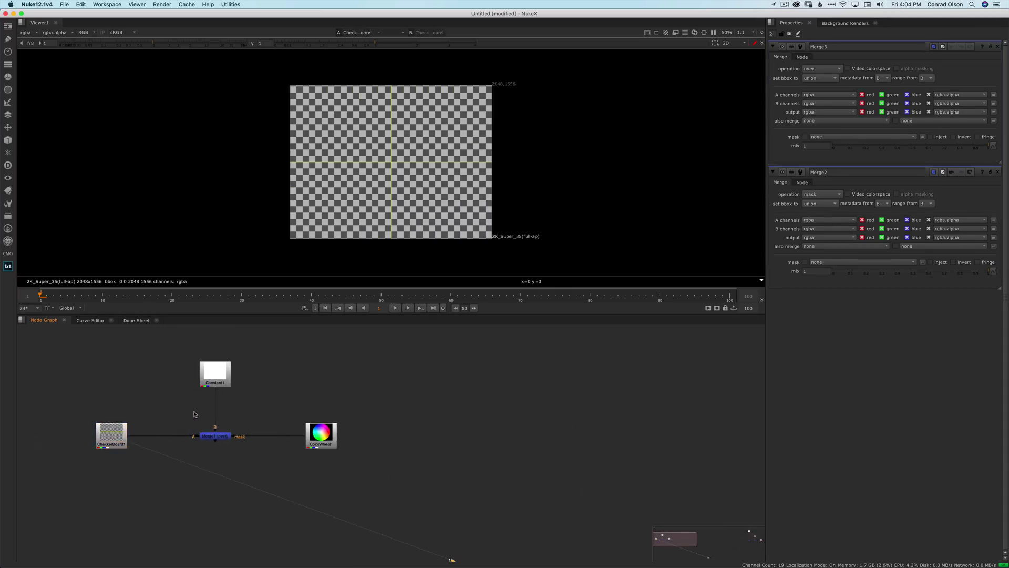
{"action": "left_click", "coordinate": [221, 438]}
{"action": "key", "text": "1"}
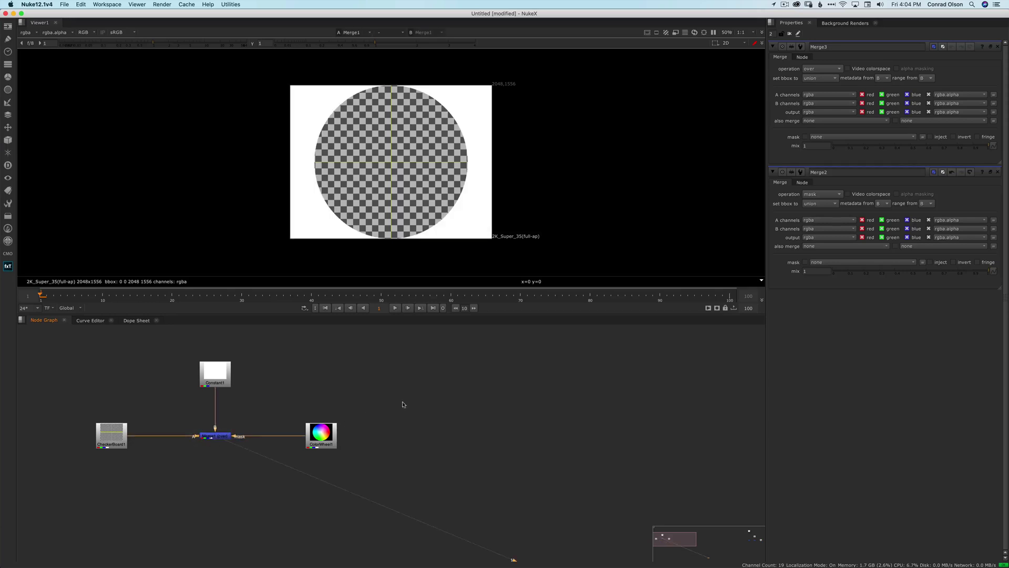
Return to the mask-operation setup and view the Merge3 composite, followed by the Merge2 mask result
{"action": "middle_click_drag", "start_coordinate": [540, 431], "coordinate": [357, 434], "text": "alt"}
{"action": "middle_click_drag", "start_coordinate": [752, 455], "coordinate": [322, 453]}
{"action": "left_click_drag", "start_coordinate": [432, 427], "coordinate": [493, 452]}
{"action": "key", "text": "1"}
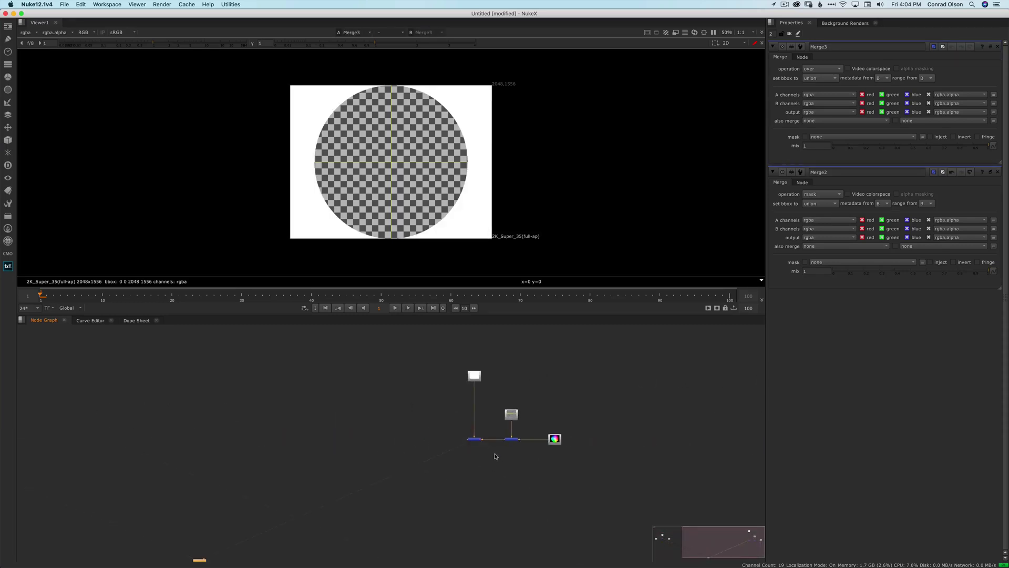
{"action": "middle_click_drag", "start_coordinate": [489, 452], "coordinate": [553, 445], "text": "alt"}
{"action": "middle_click_drag", "start_coordinate": [503, 420], "coordinate": [512, 474]}
{"action": "left_click_drag", "start_coordinate": [511, 450], "coordinate": [608, 504]}
{"action": "key", "text": "1"}
Compare the unmasked CheckerBoard2 with the Merge2 output in the viewer
{"action": "middle_click_drag", "start_coordinate": [545, 460], "coordinate": [530, 478]}
{"action": "left_click", "coordinate": [544, 426]}
{"action": "key", "text": "1"}
{"action": "left_click", "coordinate": [513, 472]}
{"action": "left_click_drag", "start_coordinate": [513, 472], "coordinate": [559, 511]}
{"action": "key", "text": "1"}
View the Merge3 composite and its Constant2 background on its own
{"action": "left_click_drag", "start_coordinate": [381, 472], "coordinate": [462, 494]}
{"action": "key", "text": "1"}
{"action": "left_click", "coordinate": [446, 423]}
{"action": "key", "text": "1"}
{"action": "left_click", "coordinate": [472, 433]}
{"action": "middle_click_drag", "start_coordinate": [422, 526], "coordinate": [448, 424]}
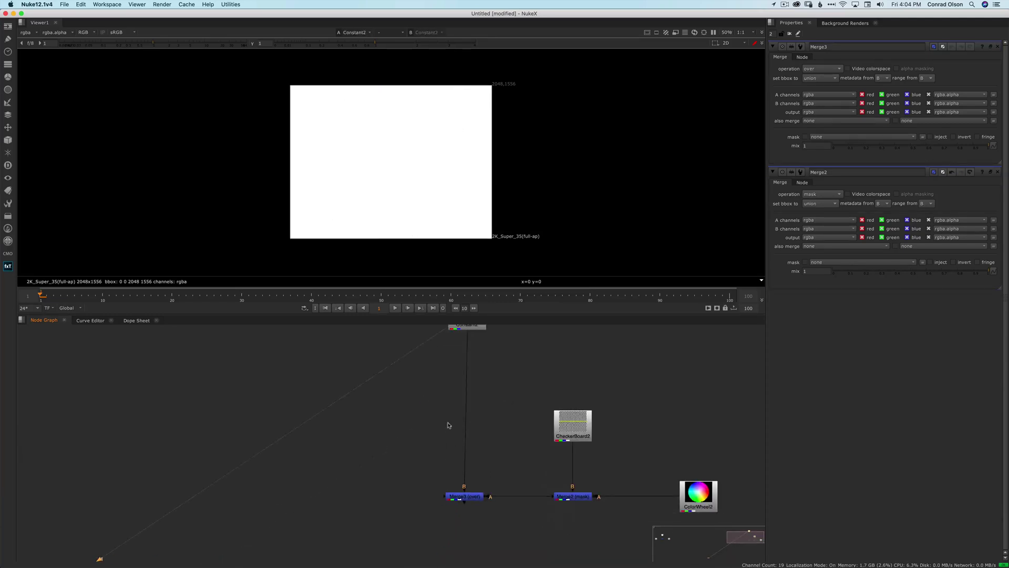
View the final Merge3 output and single out the Merge2 mask node and the Merge3 over node in turn
{"action": "left_click", "coordinate": [463, 497]}
{"action": "key", "text": "1"}
{"action": "left_click", "coordinate": [500, 515]}
{"action": "scroll", "coordinate": [501, 453], "scroll_direction": "down", "scroll_amount": 3}
{"action": "mouse_move", "coordinate": [527, 434]}
{"action": "middle_mouse_down"}
{"action": "mouse_move", "coordinate": [496, 462]}
{"action": "mouse_move", "coordinate": [460, 457]}
{"action": "middle_mouse_up"}
{"action": "left_click_drag", "start_coordinate": [468, 478], "coordinate": [528, 523]}
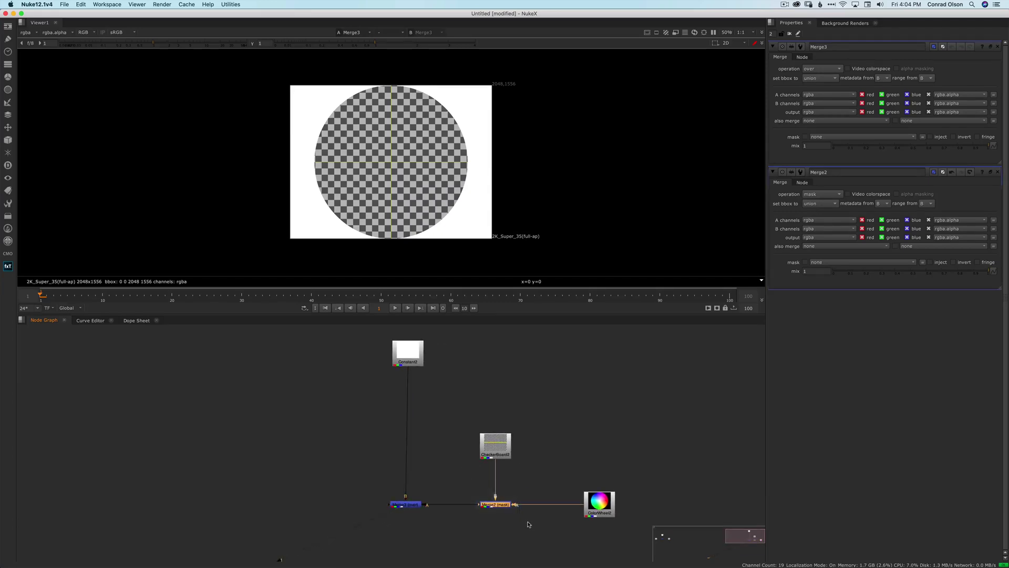
{"action": "left_click", "coordinate": [418, 505]}
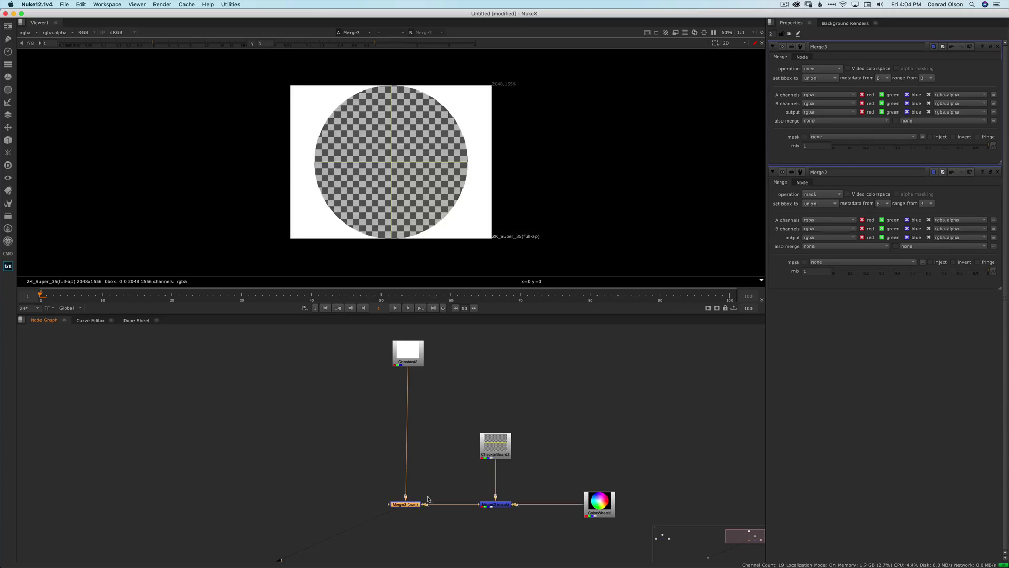
View Merge1 in the first setup and toggle the node off and back on to compare the composite with its background
{"action": "middle_click_drag", "start_coordinate": [389, 434], "coordinate": [315, 436], "text": "alt"}
{"action": "middle_click_drag", "start_coordinate": [95, 427], "coordinate": [399, 423]}
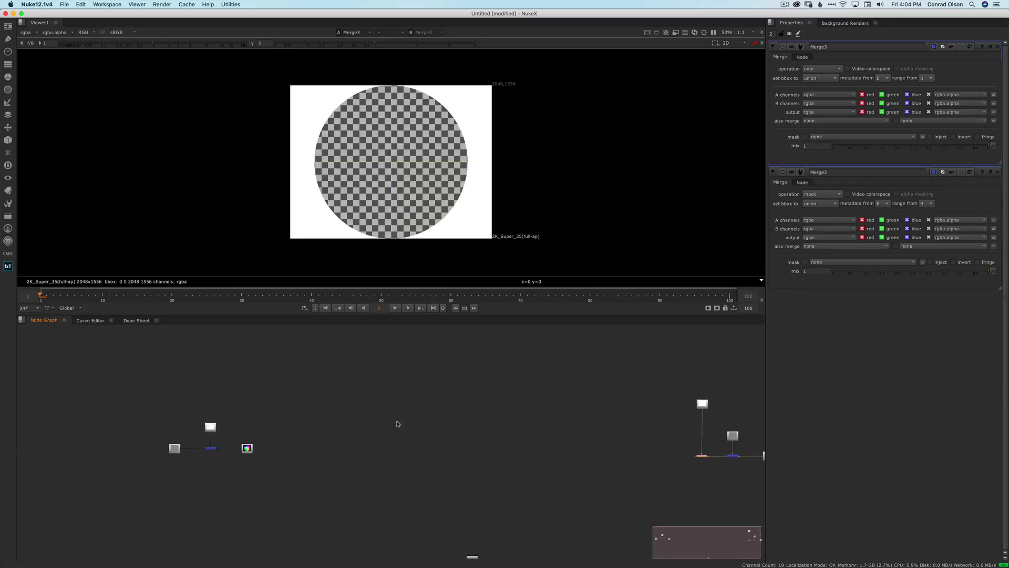
{"action": "middle_click_drag", "start_coordinate": [185, 448], "coordinate": [347, 426]}
{"action": "left_click", "coordinate": [375, 430]}
{"action": "key", "text": "1"}
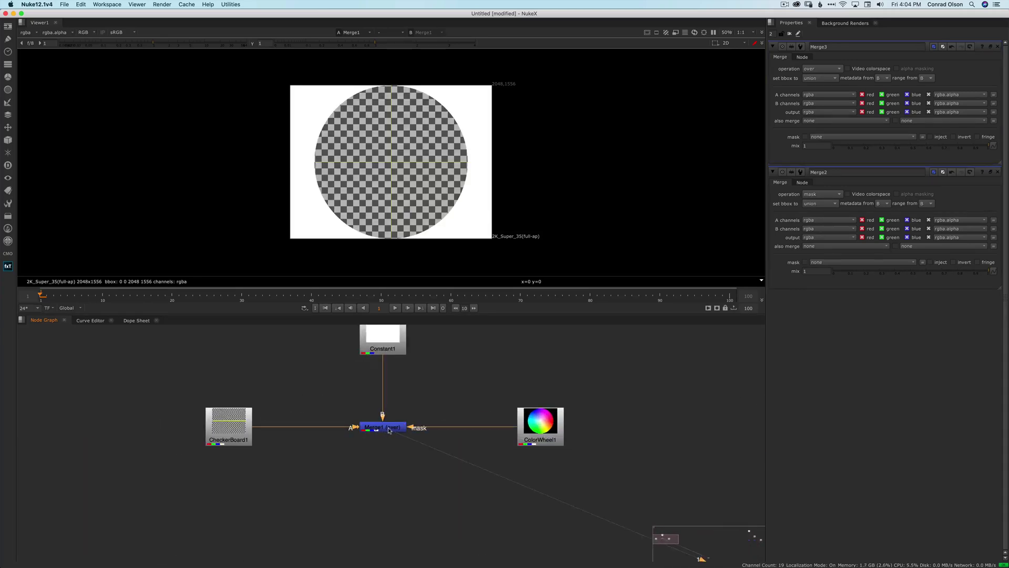
{"action": "key", "text": "d"}
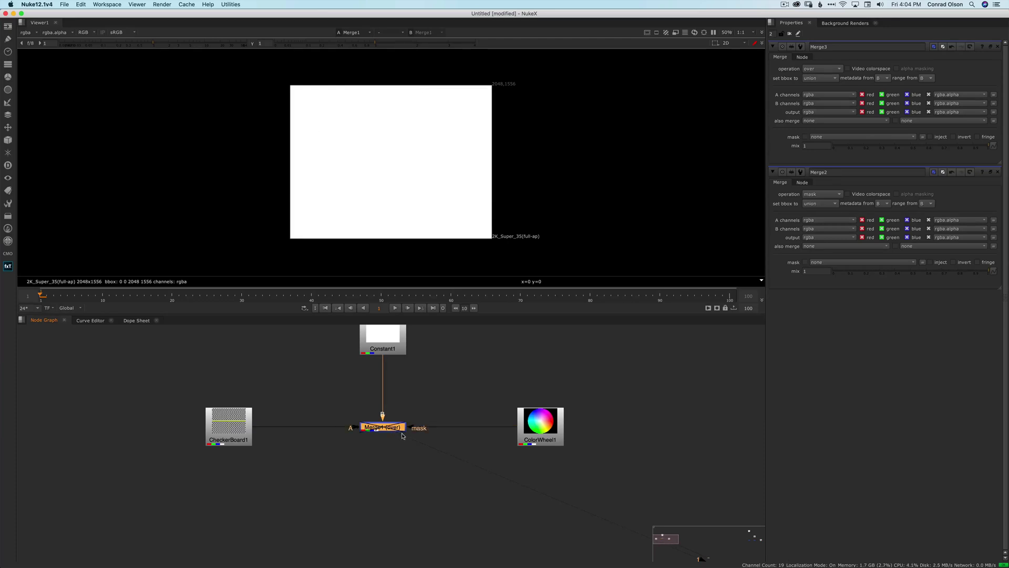
{"action": "key", "text": "d"}
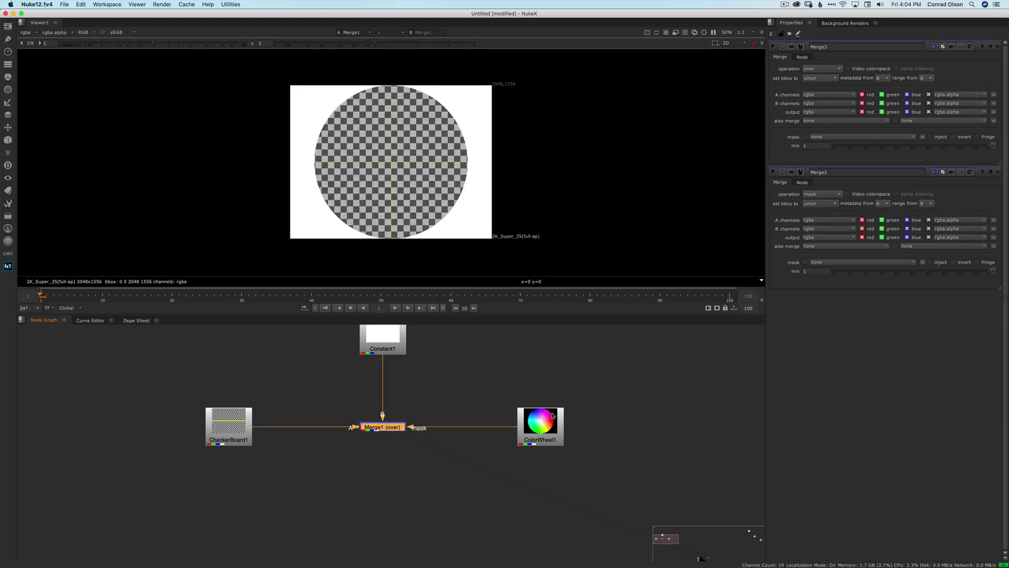
View ColorWheel1 and switch between its red channel and full colour
{"action": "scroll", "coordinate": [549, 448], "scroll_direction": "down", "scroll_amount": 3}
{"action": "middle_click_drag", "start_coordinate": [722, 443], "coordinate": [618, 437]}
{"action": "scroll", "coordinate": [368, 432], "scroll_direction": "up", "scroll_amount": 3}
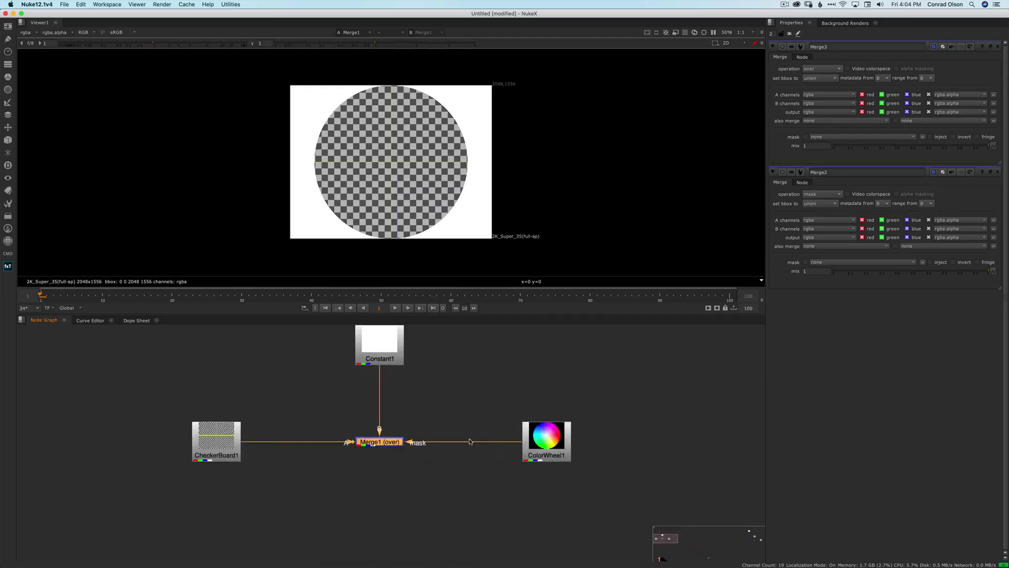
{"action": "left_click", "coordinate": [547, 439]}
{"action": "key", "text": "1"}
{"action": "key", "text": "r"}
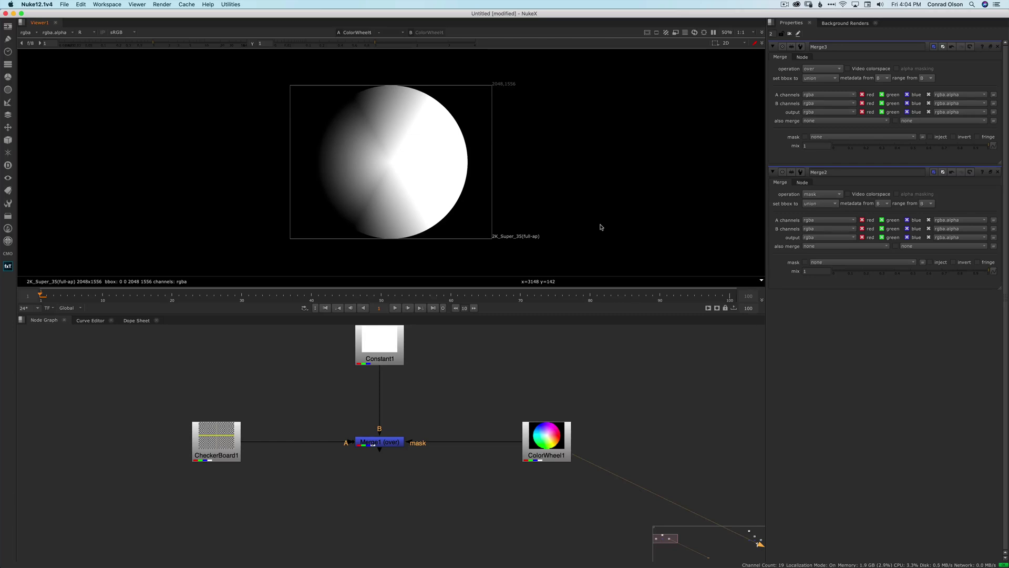
{"action": "key", "text": "r"}
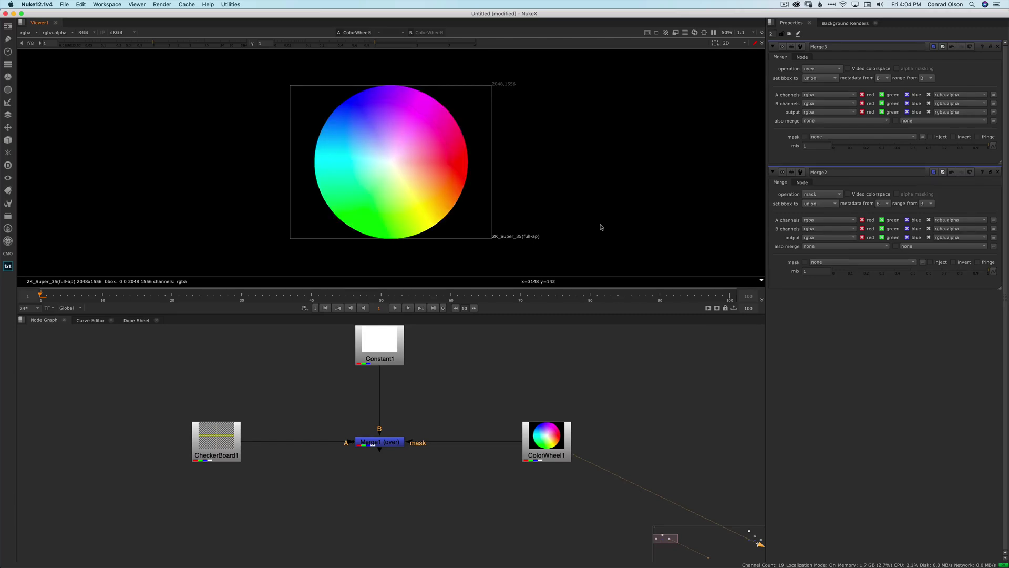
{"action": "key", "text": "r"}
{"action": "key", "text": "r"}
View Merge1, set its mask channel to rgba.red and invert the mask
{"action": "double_click", "coordinate": [371, 444]}
{"action": "key", "text": "1"}
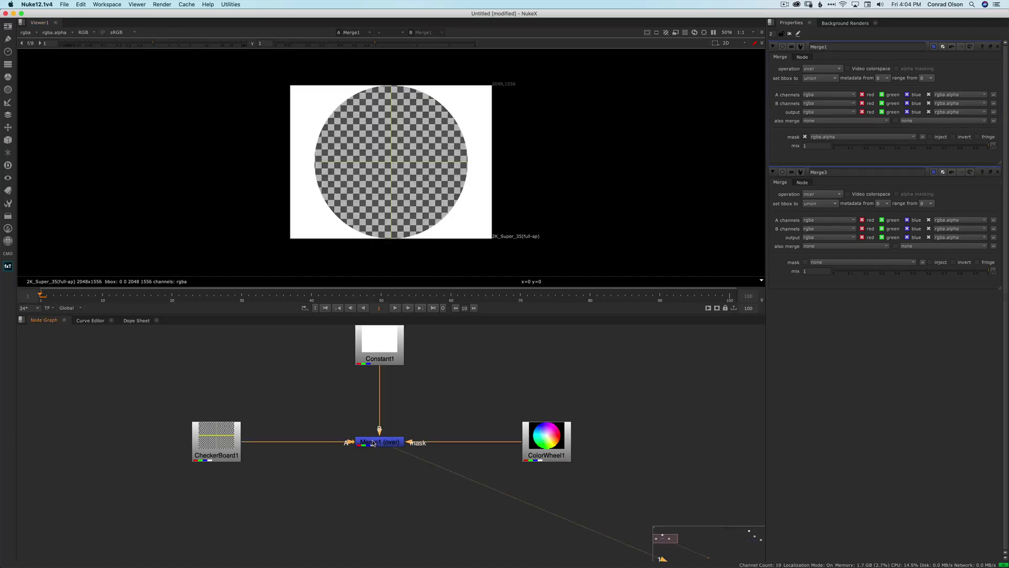
{"action": "left_click", "coordinate": [839, 138]}
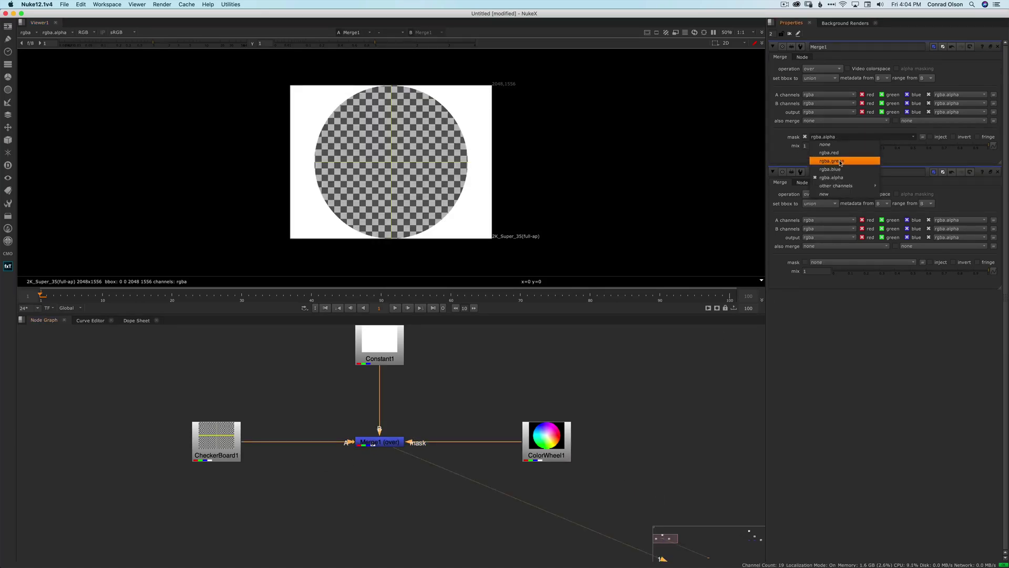
{"action": "left_click", "coordinate": [836, 152]}
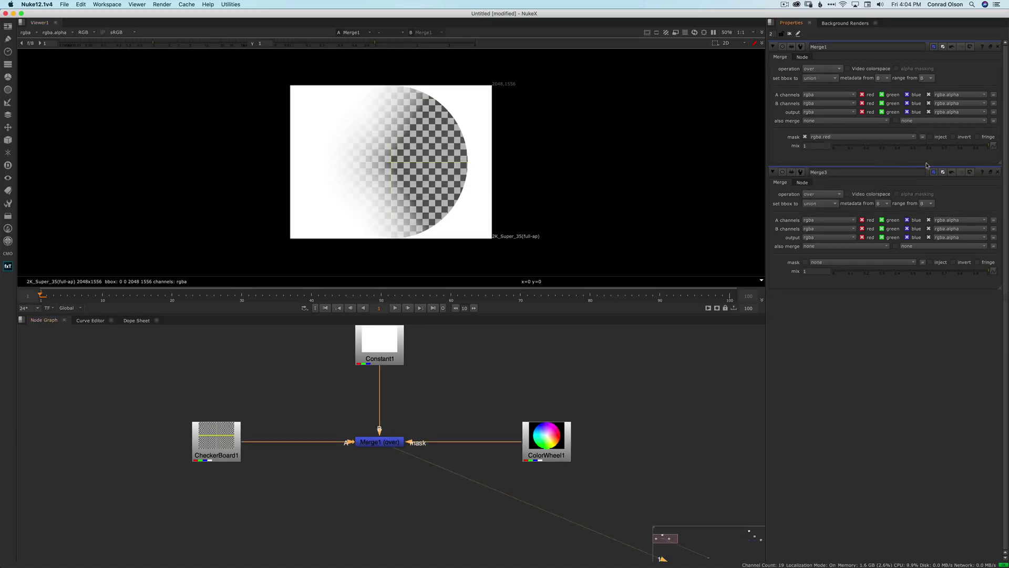
{"action": "left_click", "coordinate": [962, 139]}
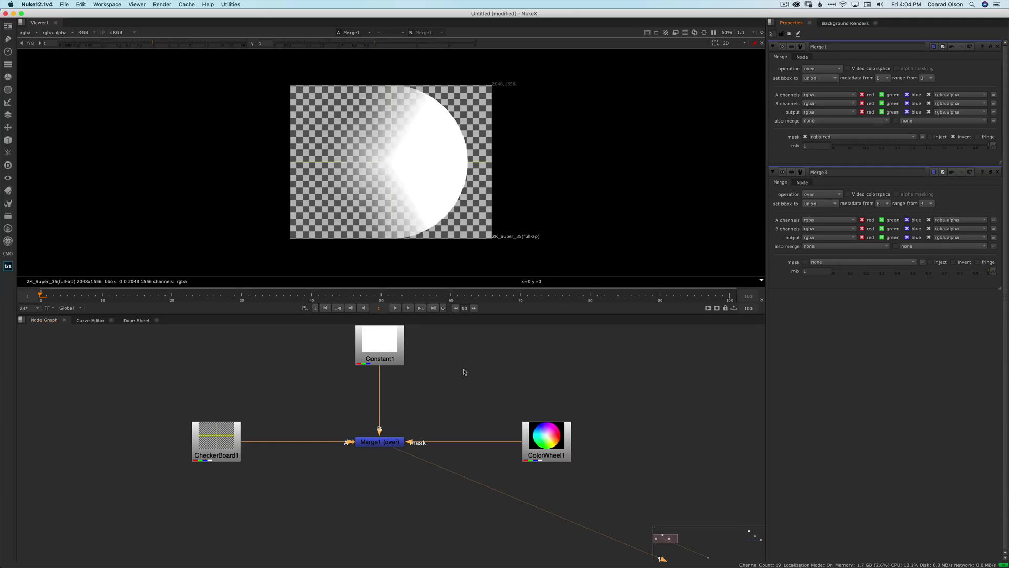
{"action": "scroll", "coordinate": [452, 424], "scroll_direction": "up", "scroll_amount": 5}
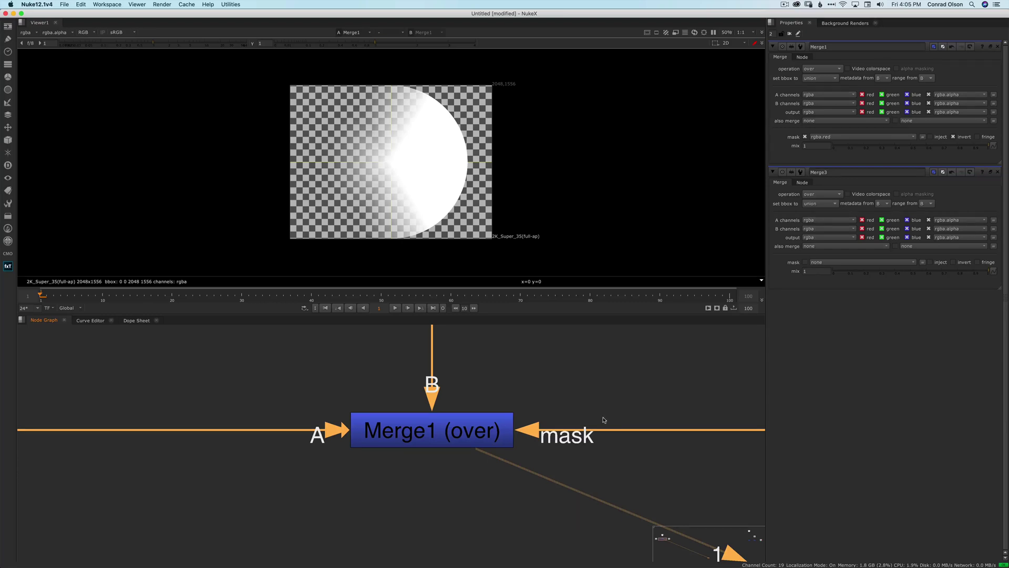
Move ColorWheel2 up above the Merge2 row to make room for nodes between it and Merge2's A input
{"action": "scroll", "coordinate": [597, 413], "scroll_direction": "down", "scroll_amount": 10}
{"action": "middle_click_drag", "start_coordinate": [685, 401], "coordinate": [429, 389]}
{"action": "mouse_move", "coordinate": [703, 417]}
{"action": "middle_mouse_down"}
{"action": "mouse_move", "coordinate": [534, 392]}
{"action": "mouse_move", "coordinate": [361, 395]}
{"action": "middle_mouse_up"}
{"action": "middle_click_drag", "start_coordinate": [509, 405], "coordinate": [211, 415]}
{"action": "scroll", "coordinate": [494, 394], "scroll_direction": "up", "scroll_amount": 6}
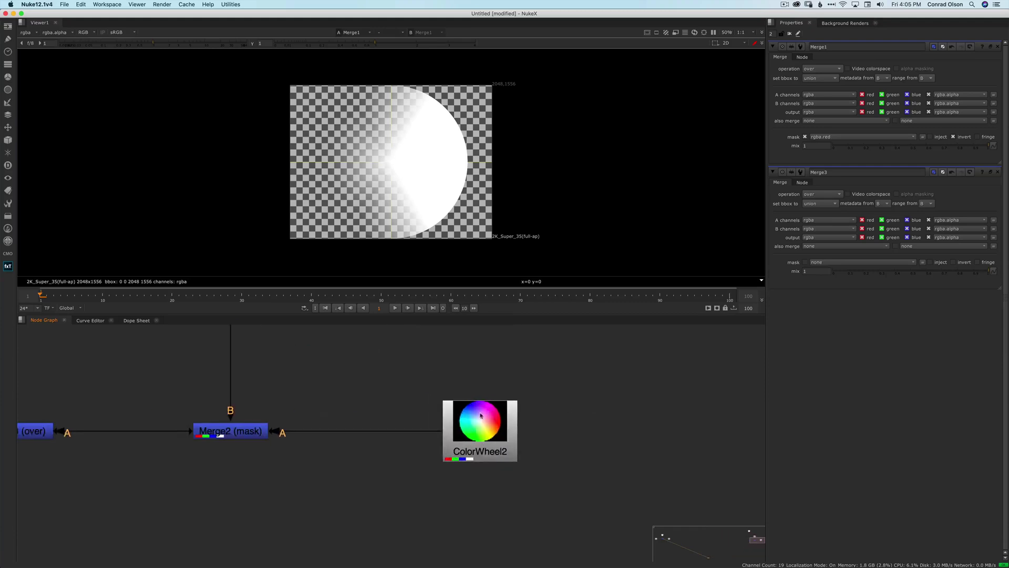
{"action": "scroll", "coordinate": [471, 421], "scroll_direction": "up", "scroll_amount": 5}
{"action": "scroll", "coordinate": [477, 420], "scroll_direction": "down", "scroll_amount": 5}
{"action": "left_click_drag", "start_coordinate": [483, 419], "coordinate": [518, 331]}
{"action": "middle_click_drag", "start_coordinate": [534, 362], "coordinate": [546, 412]}
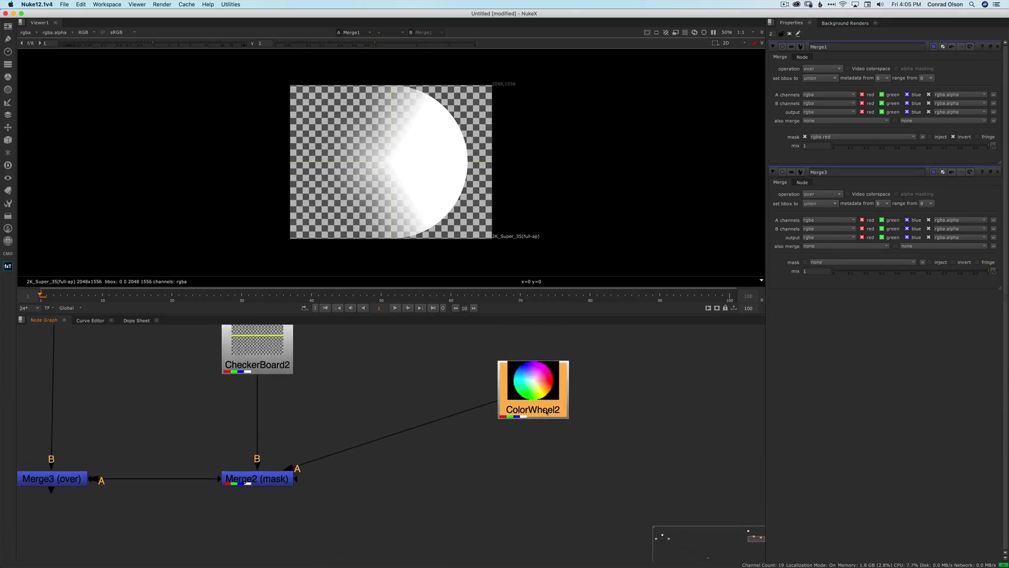
Insert a Shuffle node after ColorWheel2 and route rgba.red to the red, green, blue and alpha outputs
{"action": "key", "text": "Tab"}
{"action": "type", "text": "shu"}
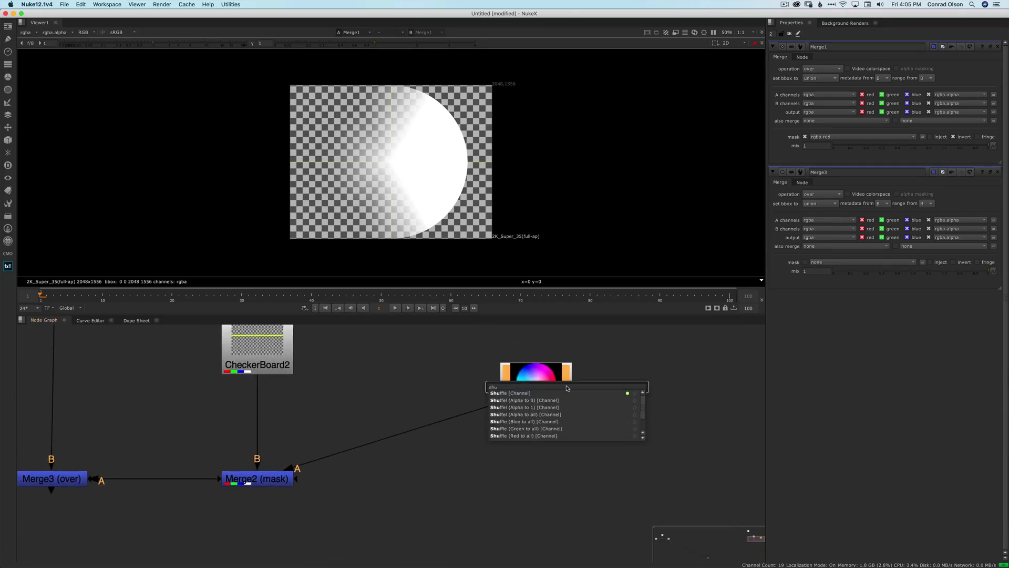
{"action": "key", "text": "Return"}
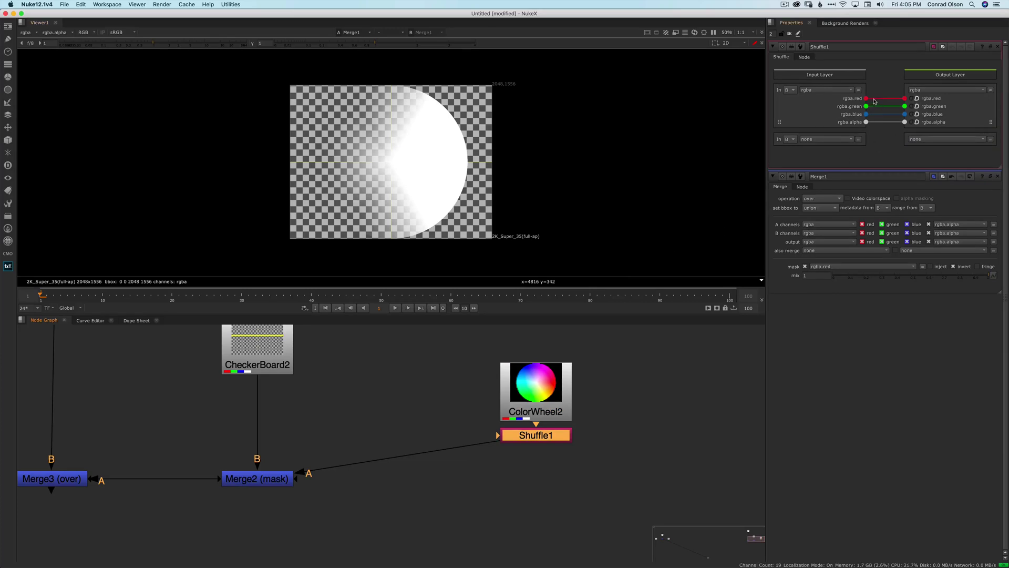
{"action": "left_click_drag", "start_coordinate": [866, 99], "coordinate": [906, 122], "text": "shift+super"}
Insert an Invert node after Shuffle1, align it level with Merge2, and space the Shuffle between it and ColorWheel2
{"action": "key", "text": "Tab"}
{"action": "type", "text": "invert"}
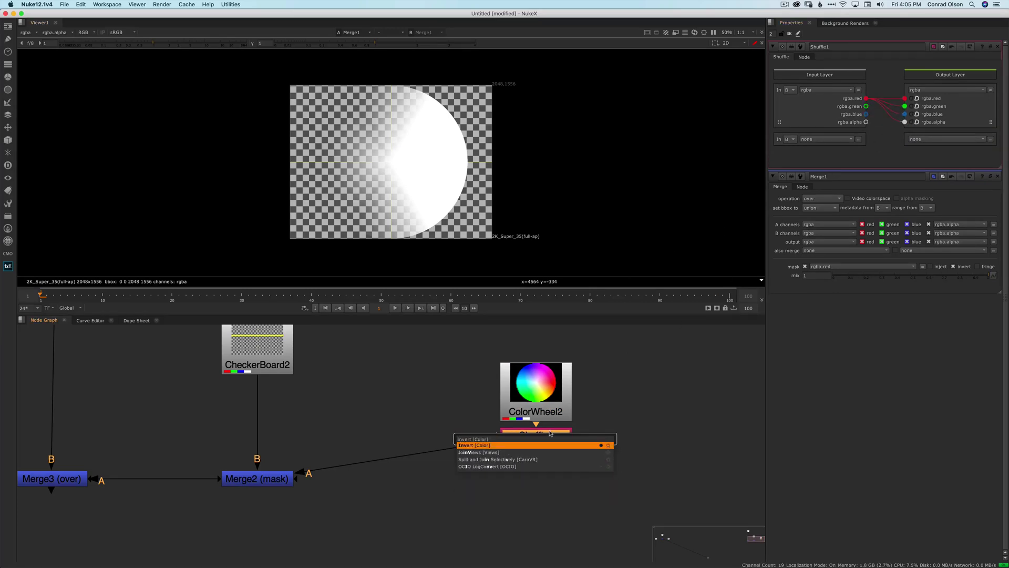
{"action": "key", "text": "Return"}
{"action": "left_click_drag", "start_coordinate": [531, 471], "coordinate": [531, 485]}
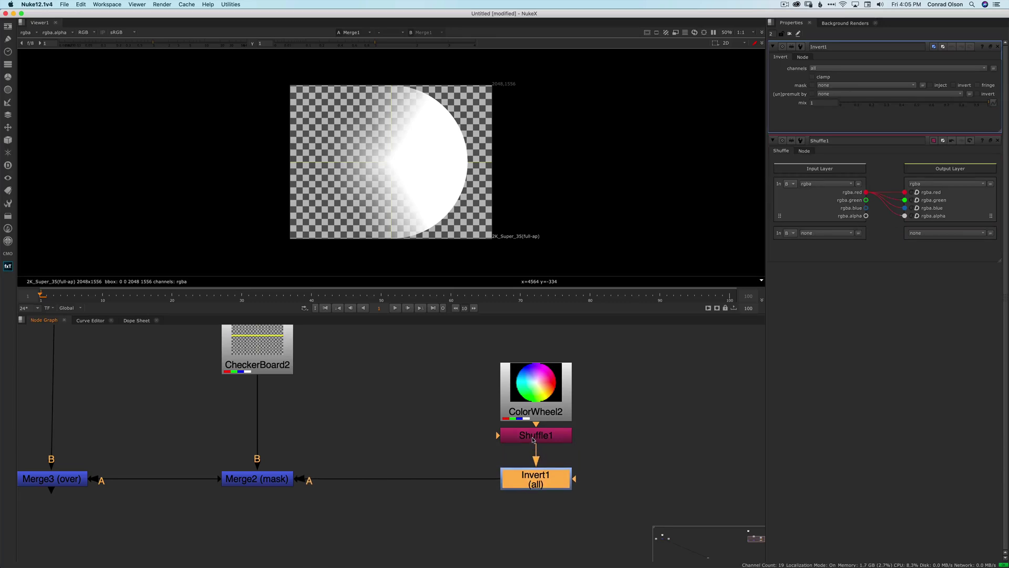
{"action": "left_click_drag", "start_coordinate": [537, 436], "coordinate": [537, 442]}
View the alpha of Shuffle1 and of Invert1 in turn
{"action": "left_click", "coordinate": [539, 482]}
{"action": "left_click", "coordinate": [540, 448]}
{"action": "key", "text": "1"}
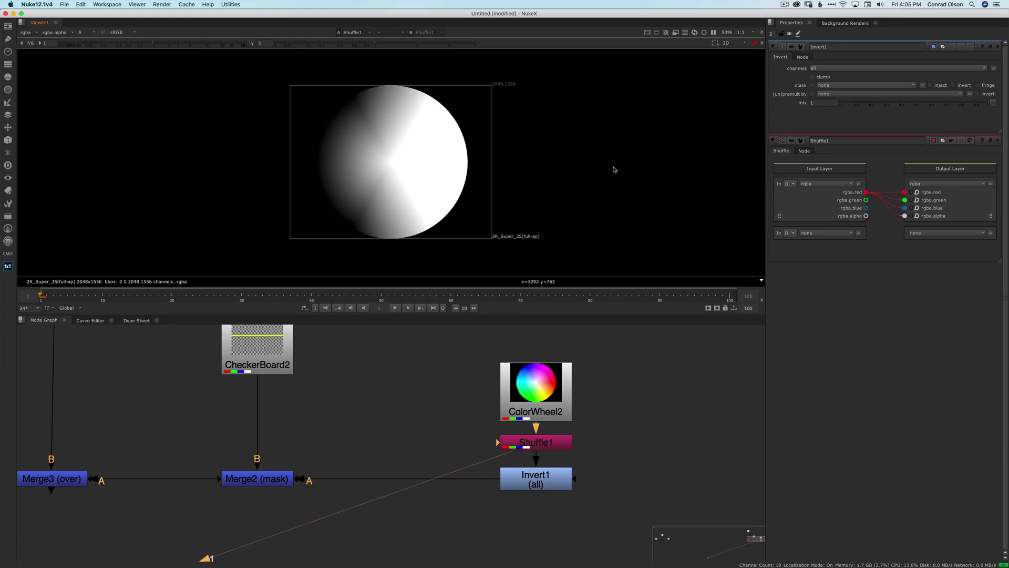
{"action": "left_click", "coordinate": [533, 481]}
{"action": "key", "text": "1"}
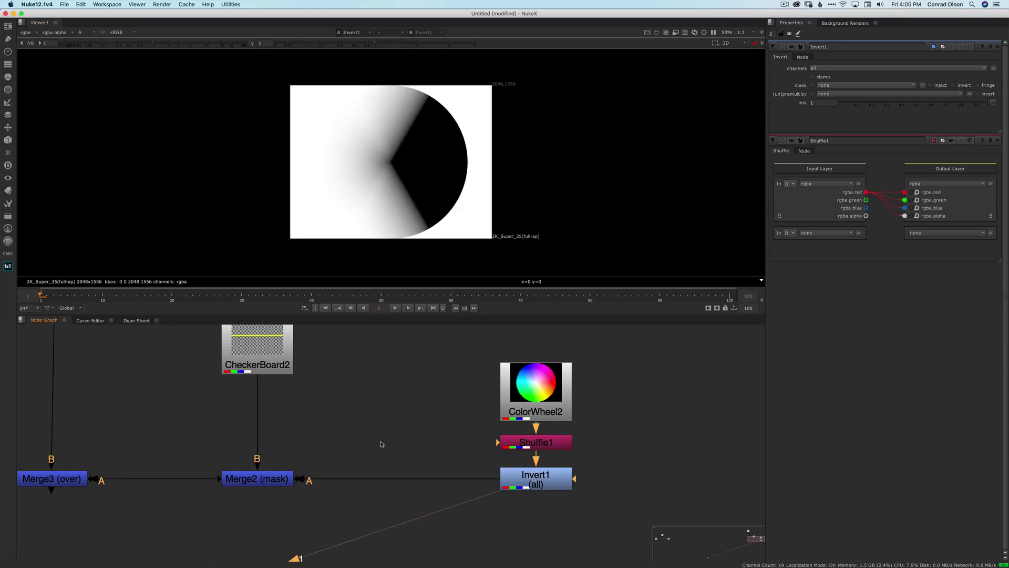
View the Merge2 output and switch the viewer from alpha back to full colour
{"action": "middle_click_drag", "start_coordinate": [384, 444], "coordinate": [275, 441]}
{"action": "left_click", "coordinate": [394, 502]}
{"action": "key", "text": "1"}
{"action": "key", "text": "a"}
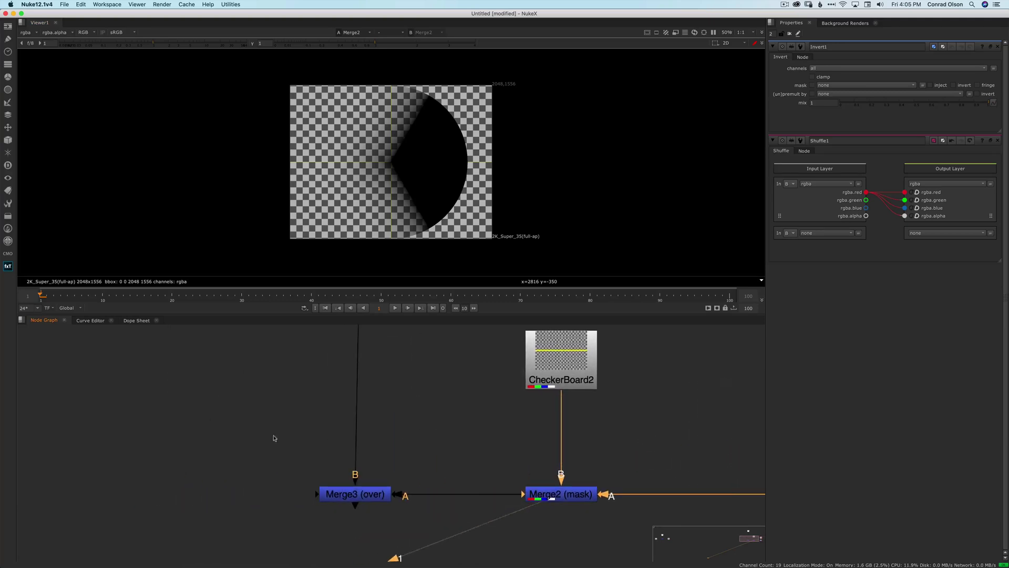